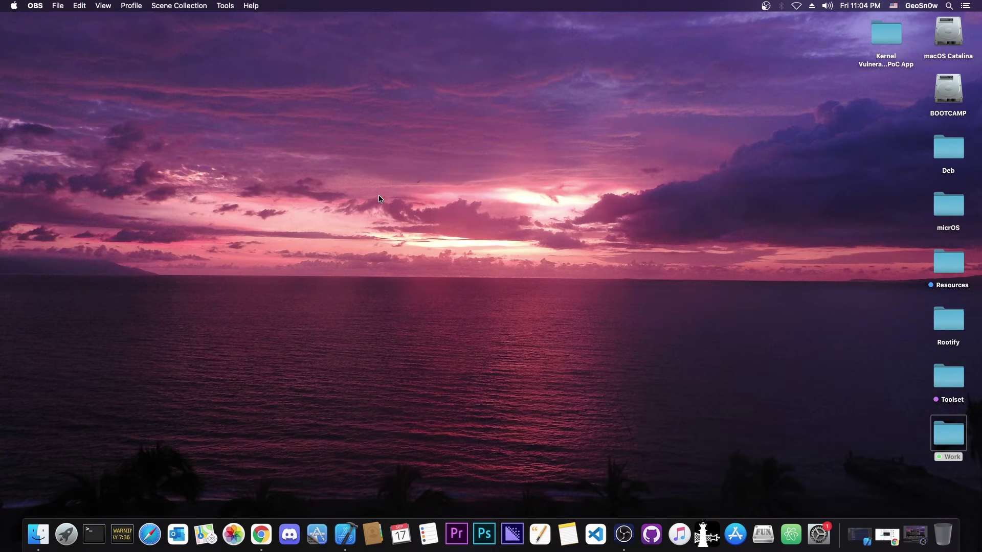
Restore the minimized Chrome window showing the XNU IPC race condition PoC tweet.
left_click(565, 173)
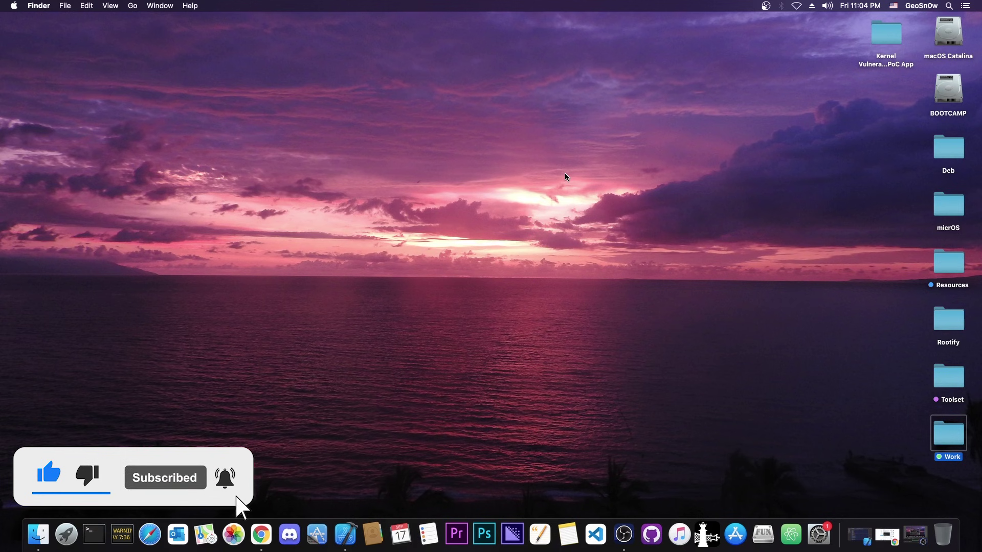
left_click(888, 534)
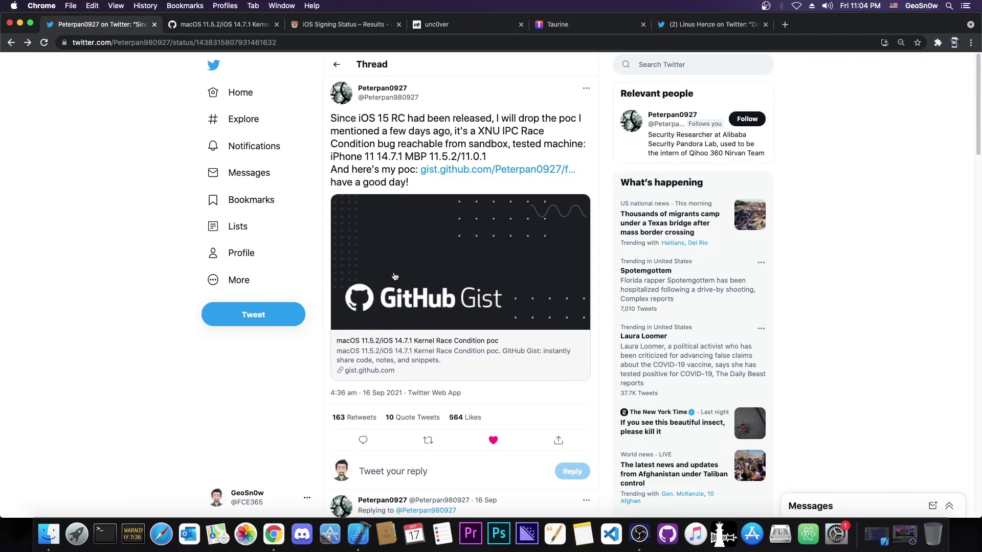
left_click(455, 278)
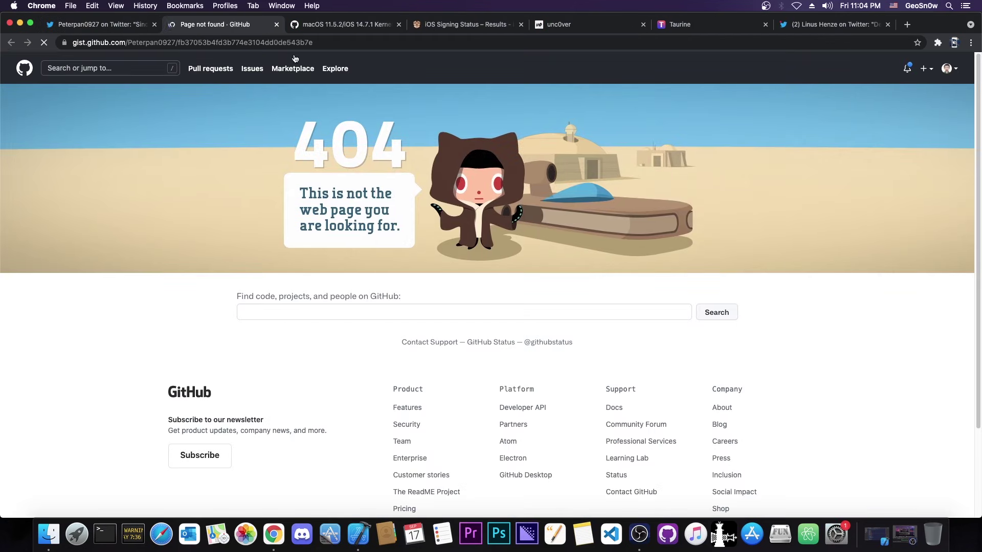
left_click(274, 25)
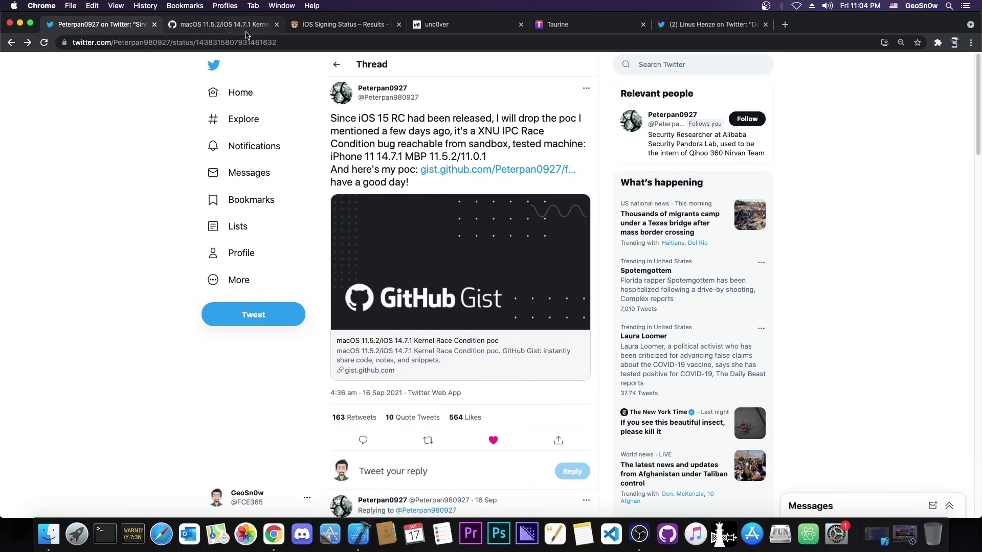
left_click(224, 26)
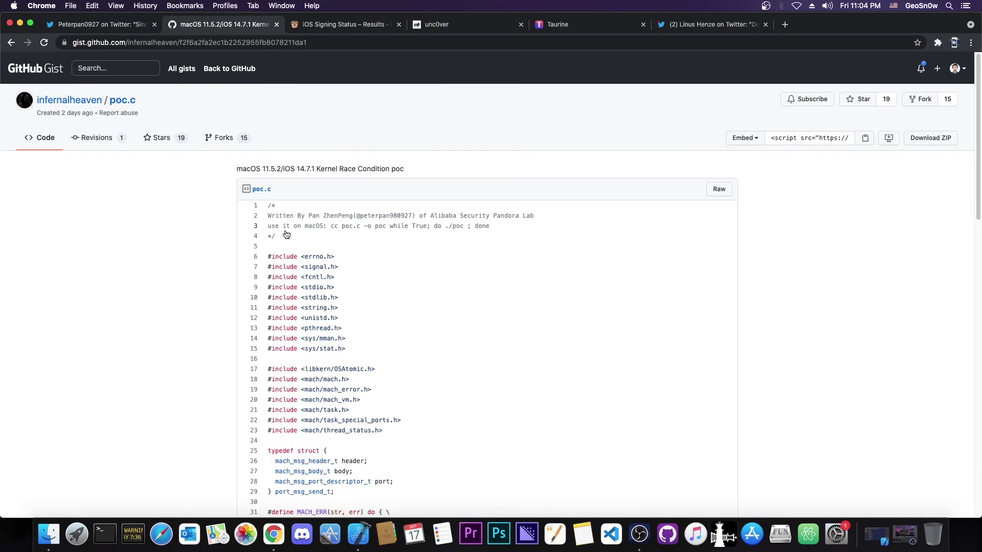
scroll(285, 234, "down", 5)
scroll(336, 248, "down", 3)
scroll(340, 249, "down", 5)
scroll(340, 249, "up", 10)
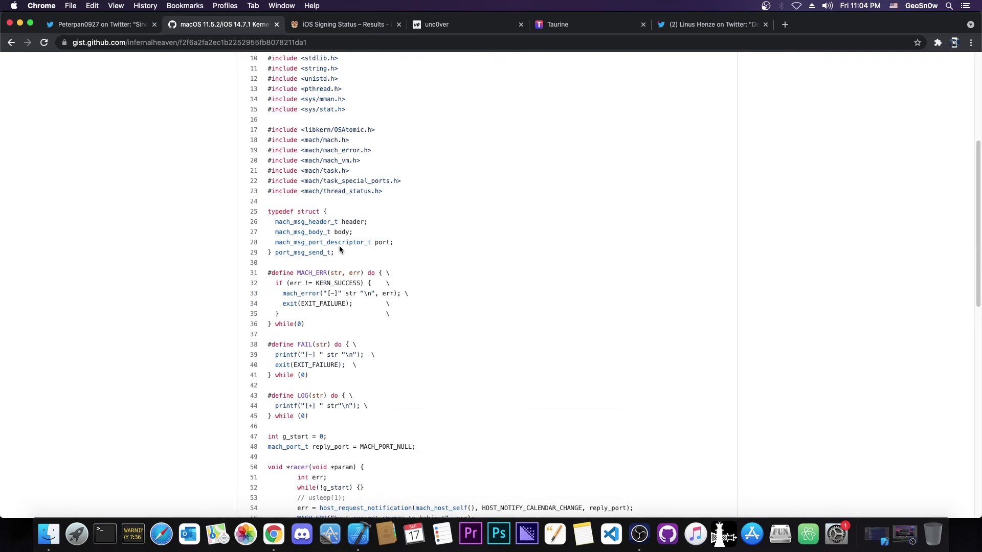
scroll(340, 249, "up", 5)
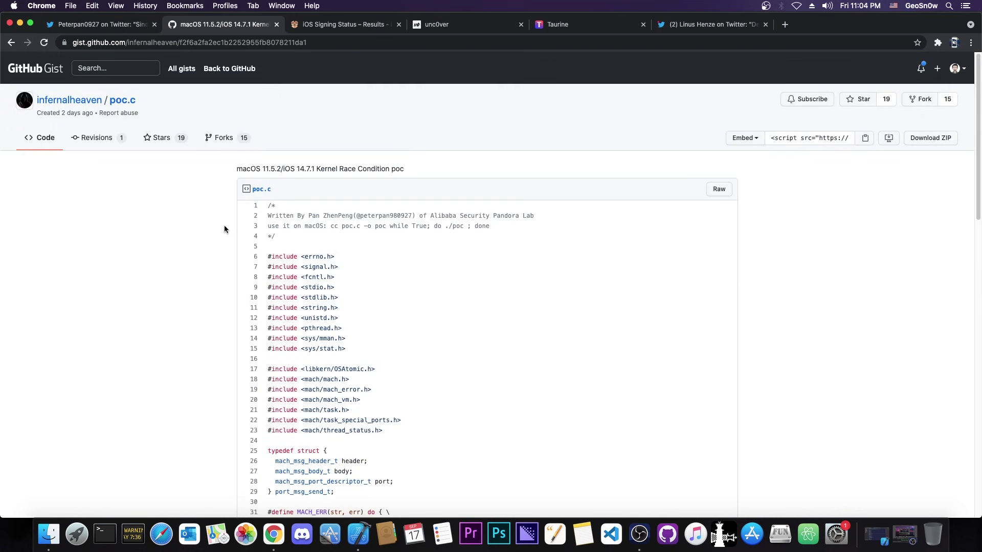
left_click(105, 23)
mouse_move(382, 88)
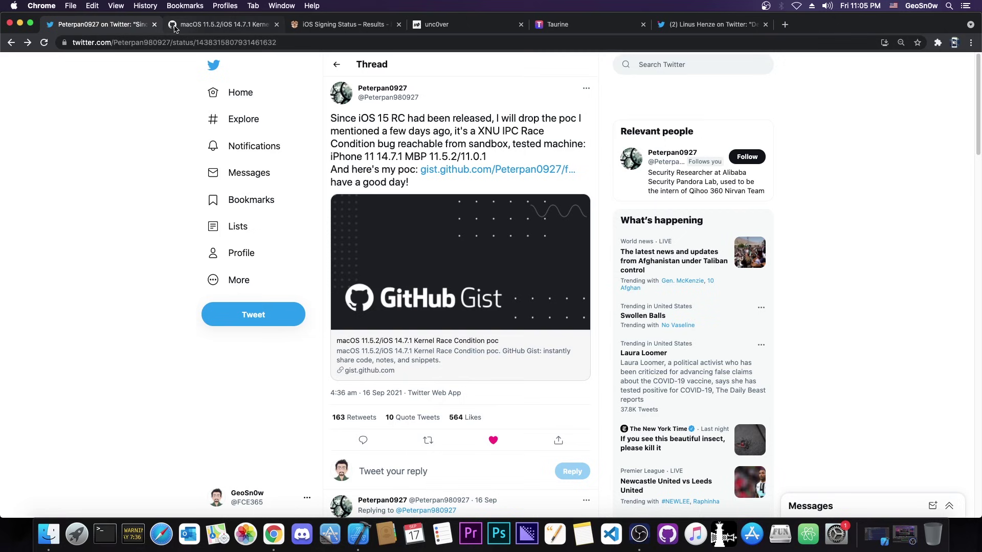
Read through the poc.c gist, then move on to the iOS Signing Status results.
left_click(175, 28)
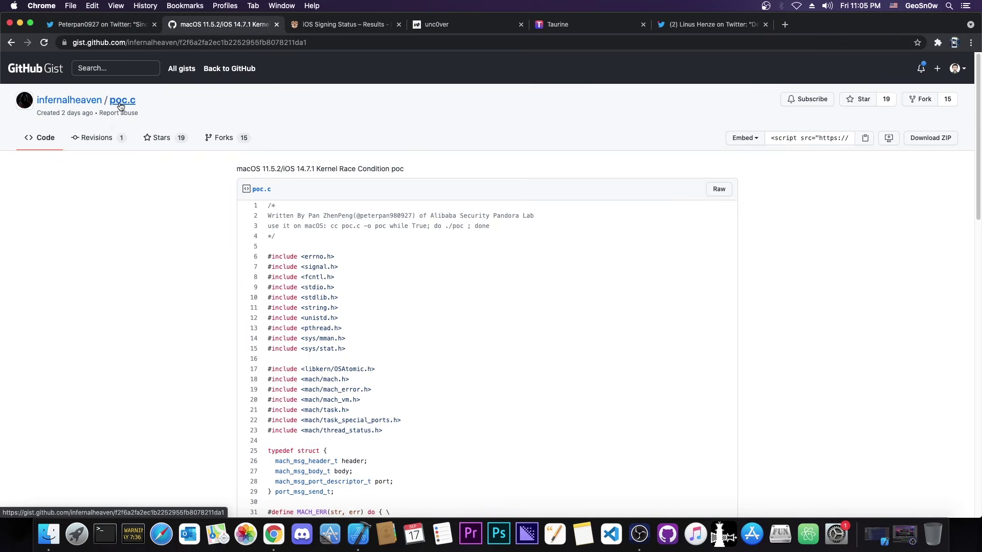
scroll(302, 241, "down", 3)
scroll(174, 230, "up", 3)
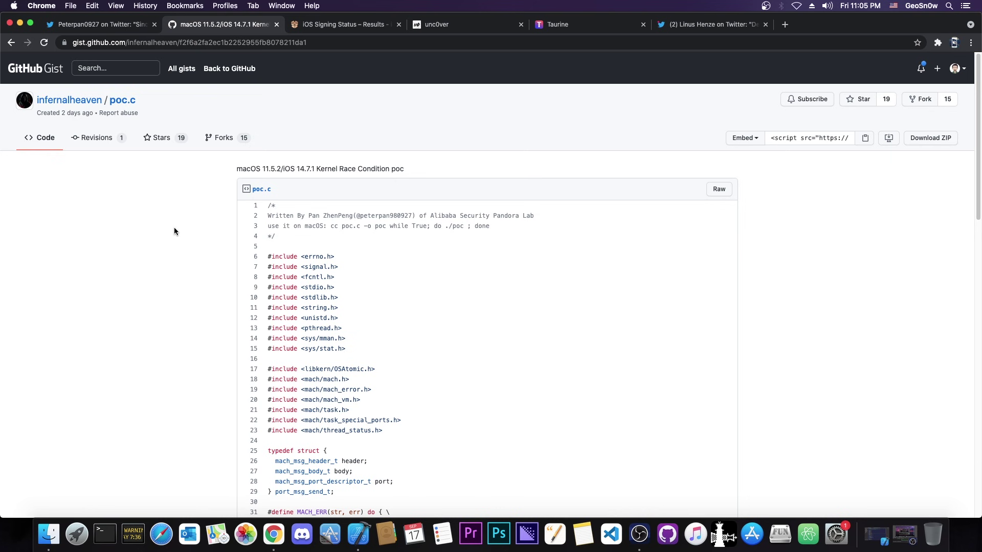
scroll(385, 240, "down", 5)
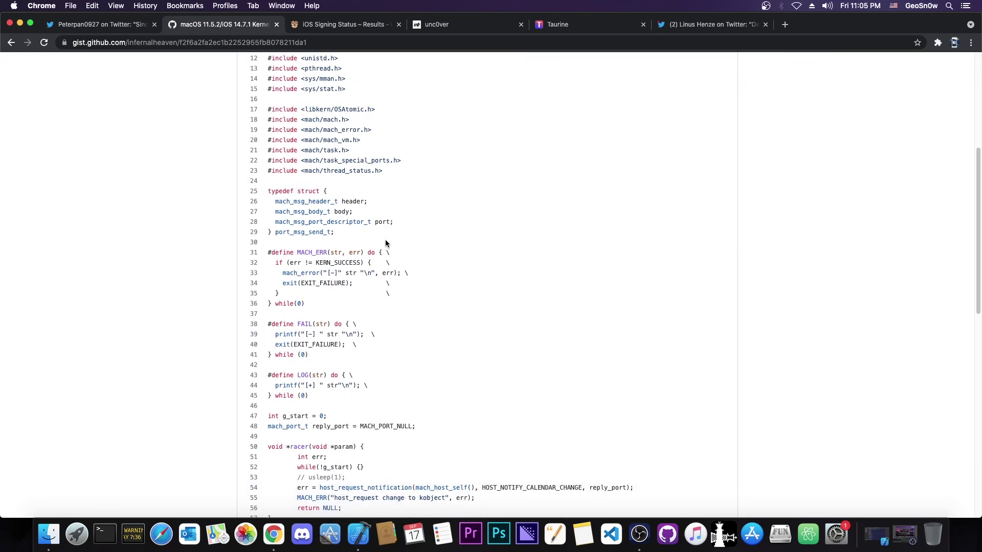
scroll(385, 240, "down", 10)
scroll(389, 244, "up", 10)
scroll(383, 235, "up", 5)
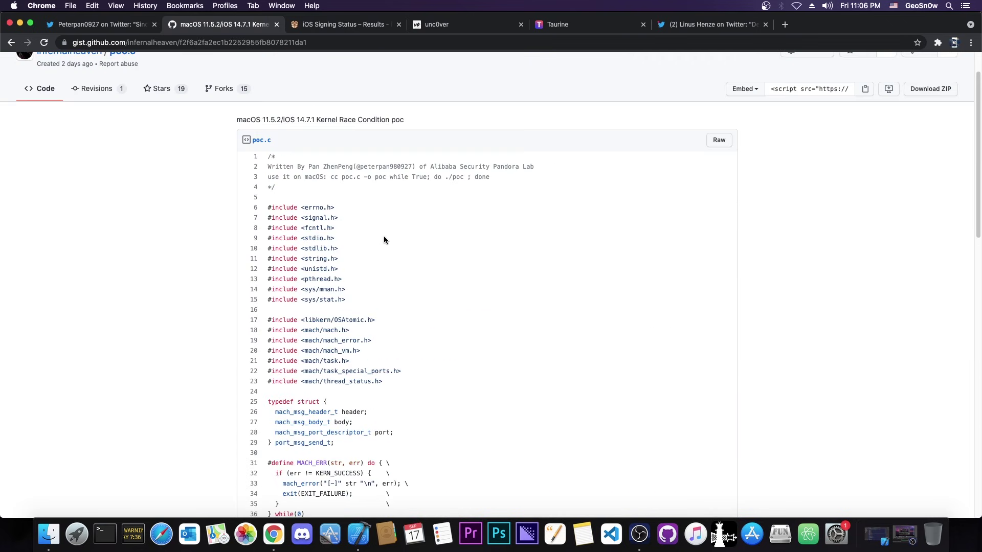
scroll(383, 235, "up", 3)
key("ctrl+Tab")
scroll(303, 207, "down", 4)
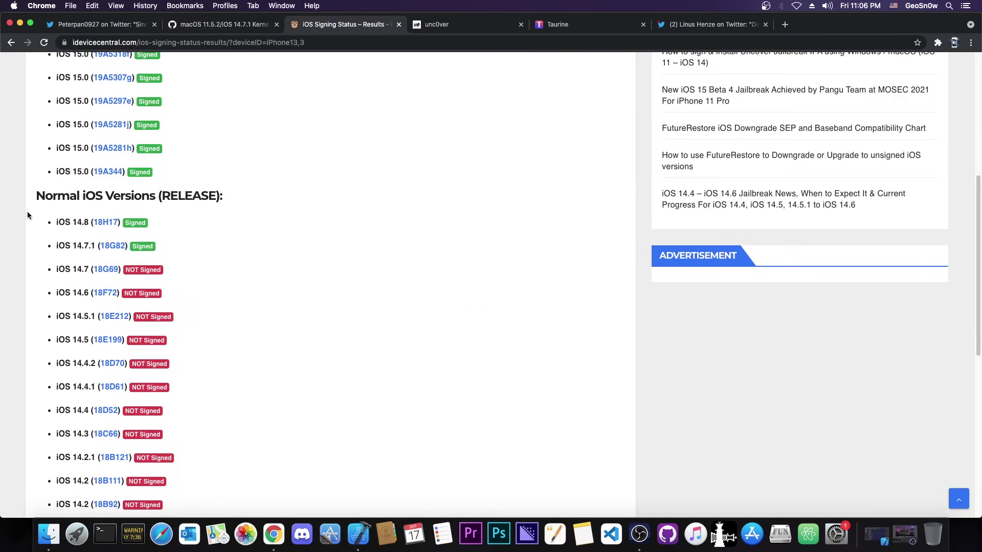
scroll(115, 260, "up", 4)
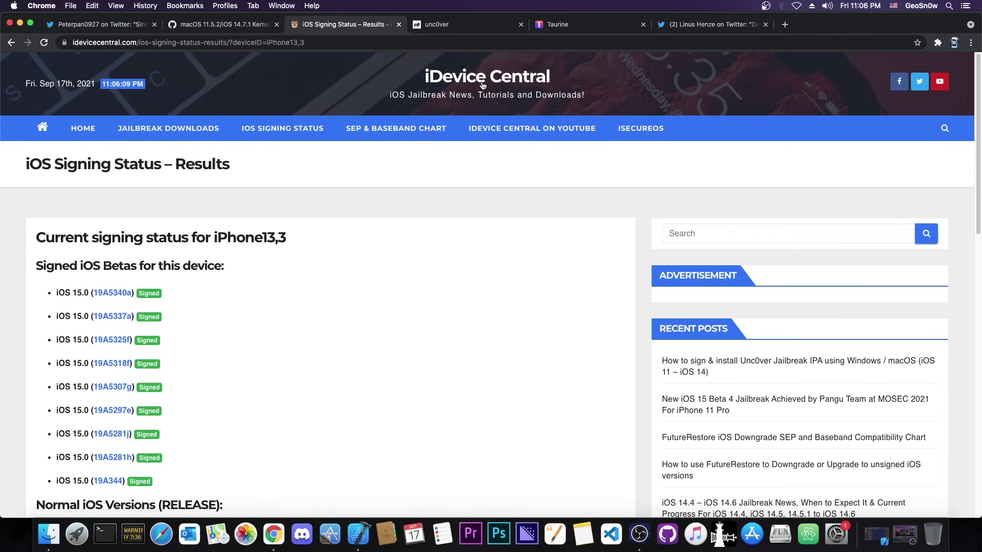
scroll(284, 218, "down", 5)
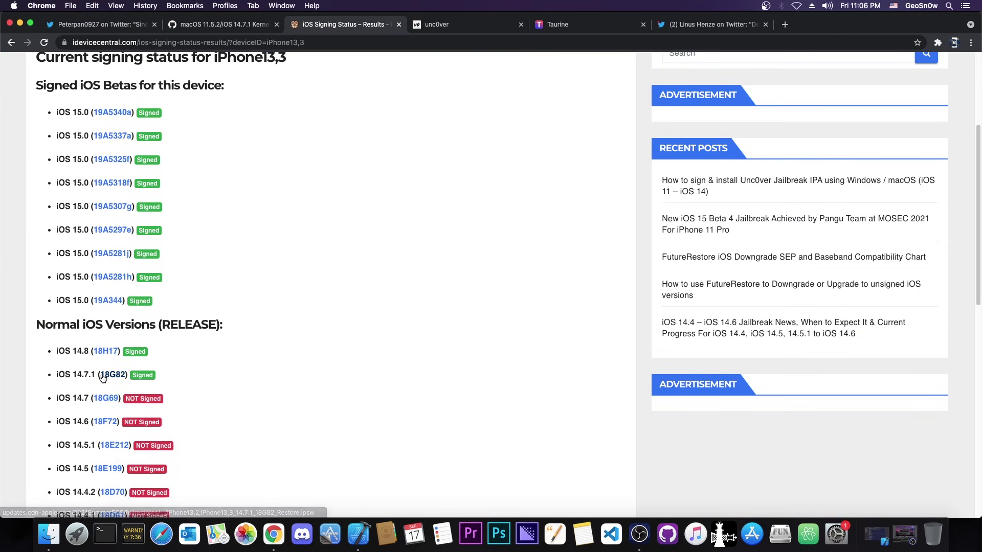
scroll(377, 274, "up", 5)
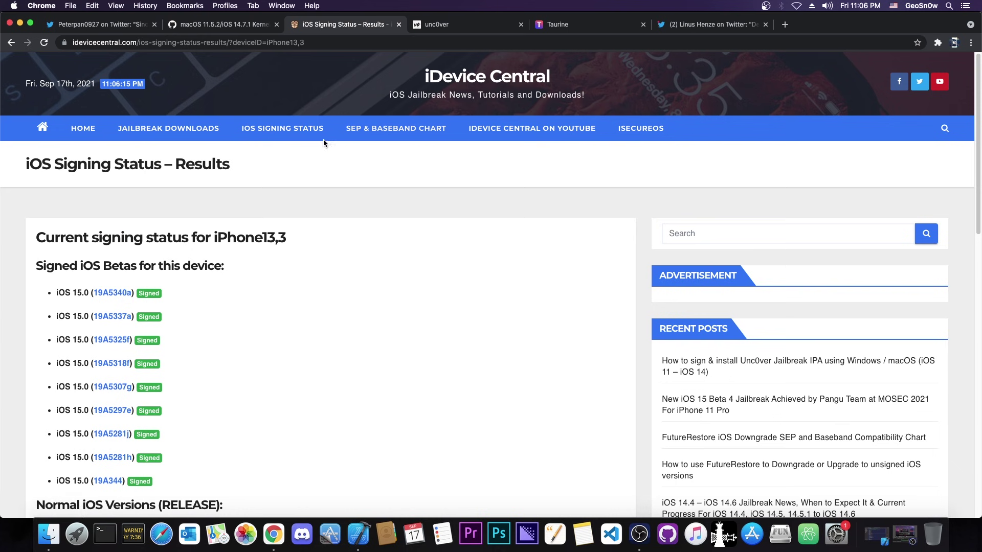
Show the signing status for the iPhone 12 Pro (iPhone13,3).
left_click(268, 132)
left_click(197, 307)
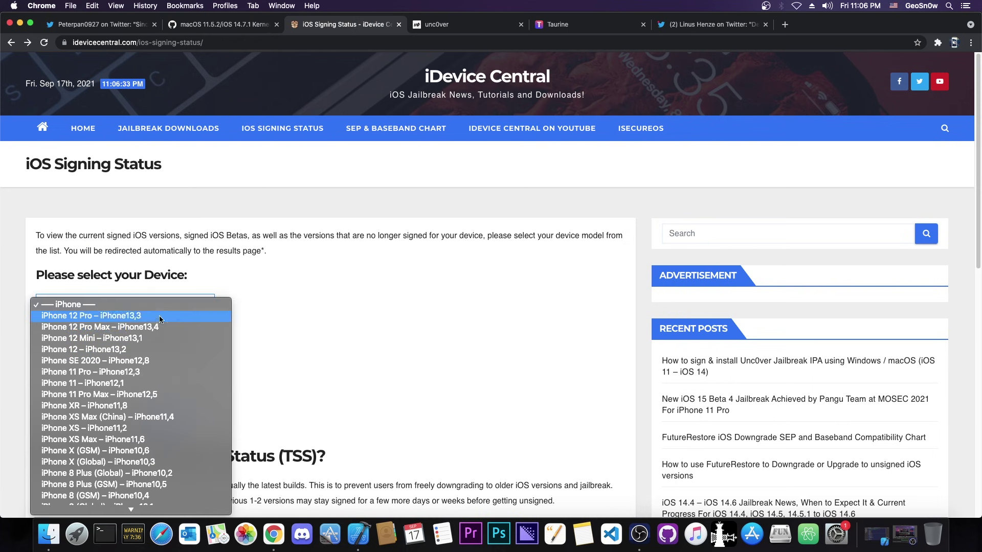
left_click(136, 325)
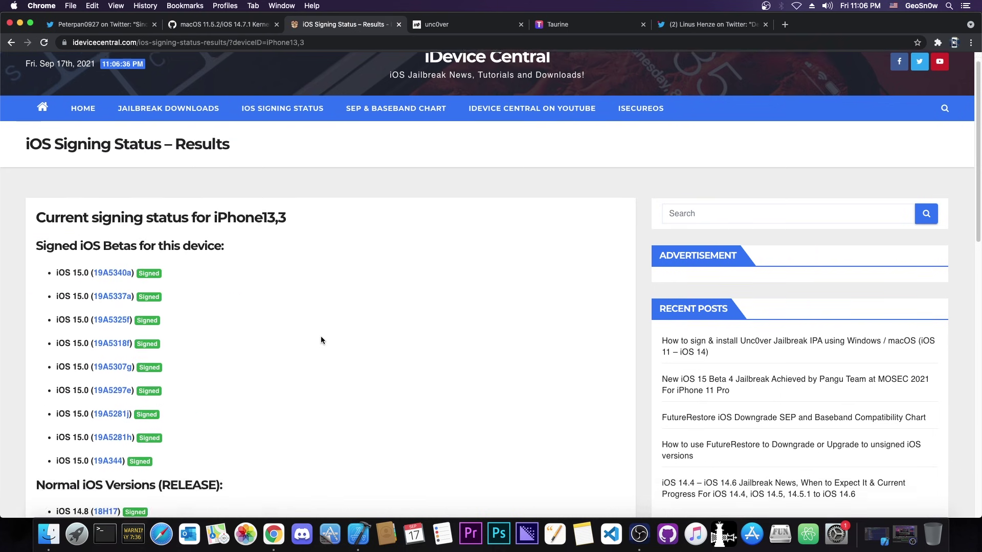
scroll(274, 254, "down", 3)
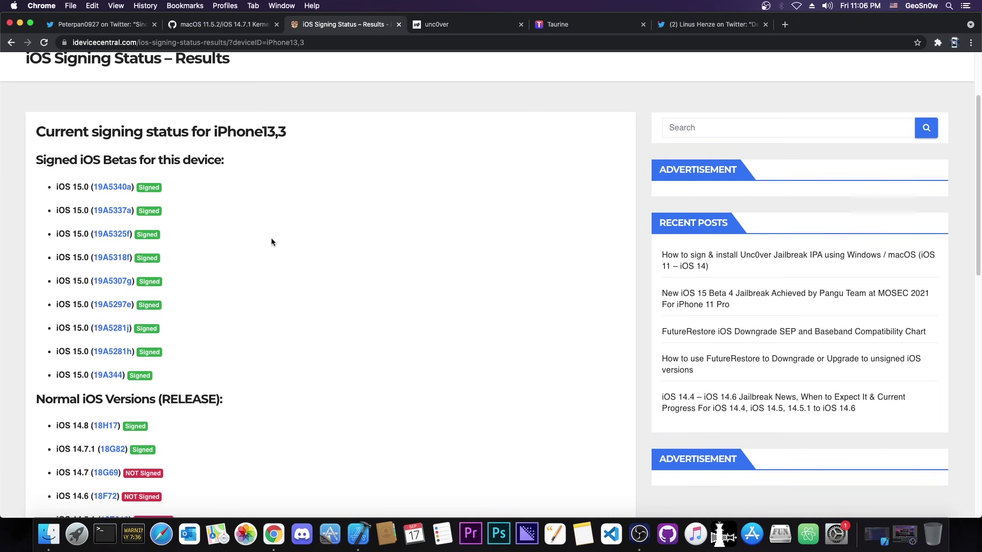
scroll(270, 246, "down", 5)
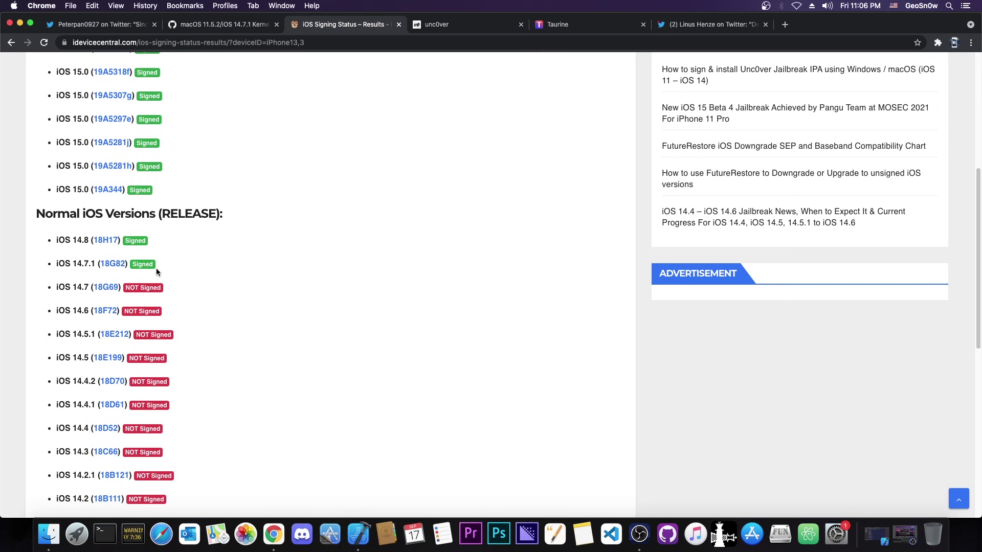
Start and cancel the iOS 14.7.1 18G82 firmware download, then return to the PoC tweet.
left_click(113, 264)
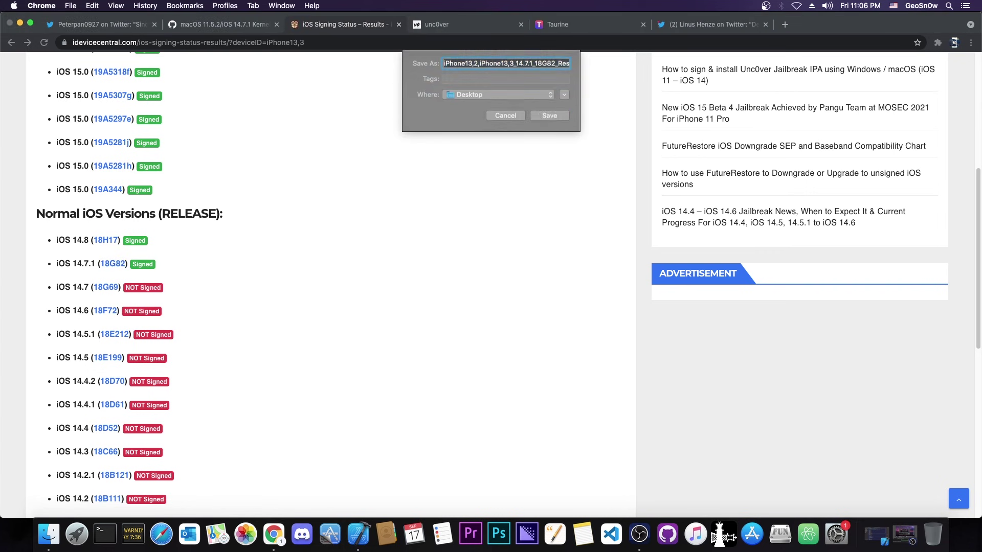
key("Escape")
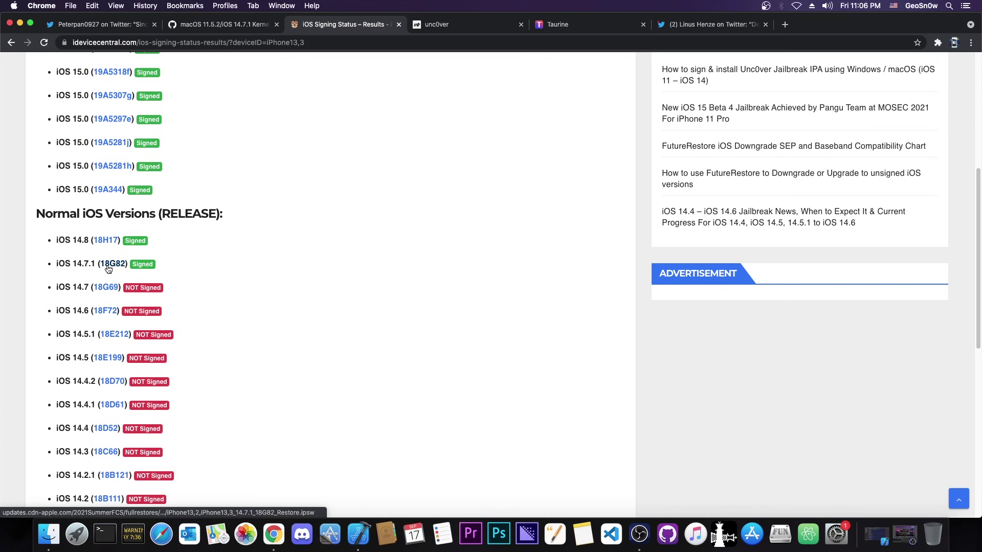
left_click(100, 25)
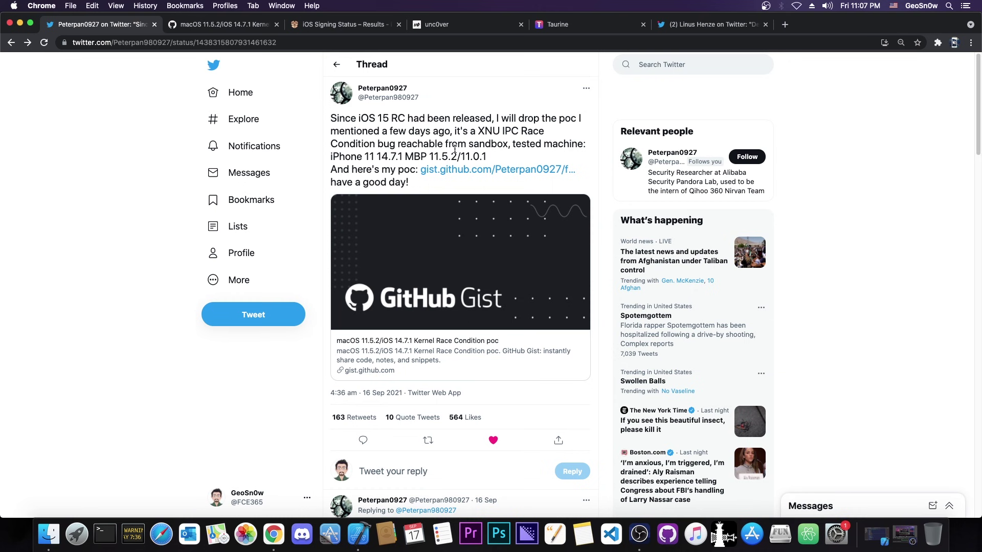
Revisit the signing list, PoC tweet and poc.c gist, then minimize Chrome.
left_click(355, 25)
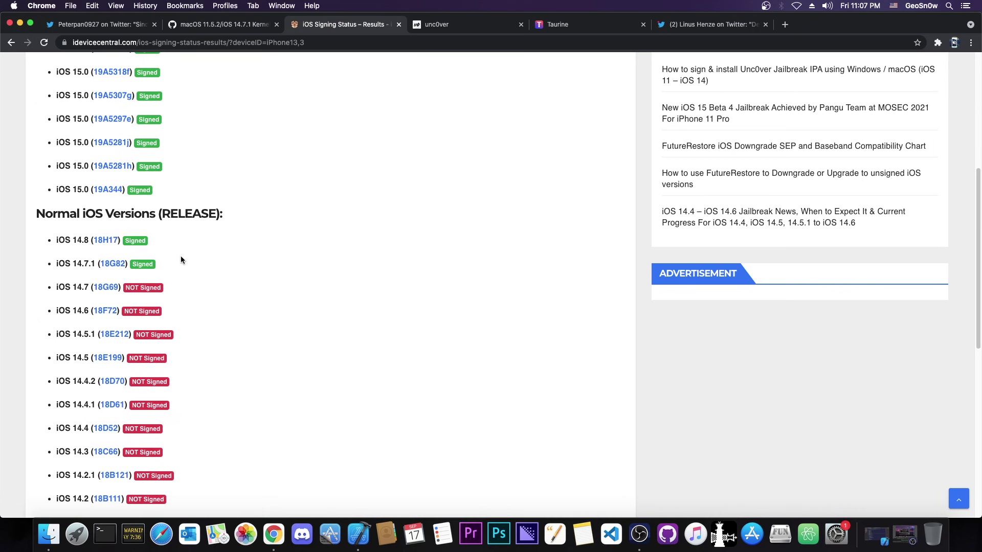
left_click(108, 25)
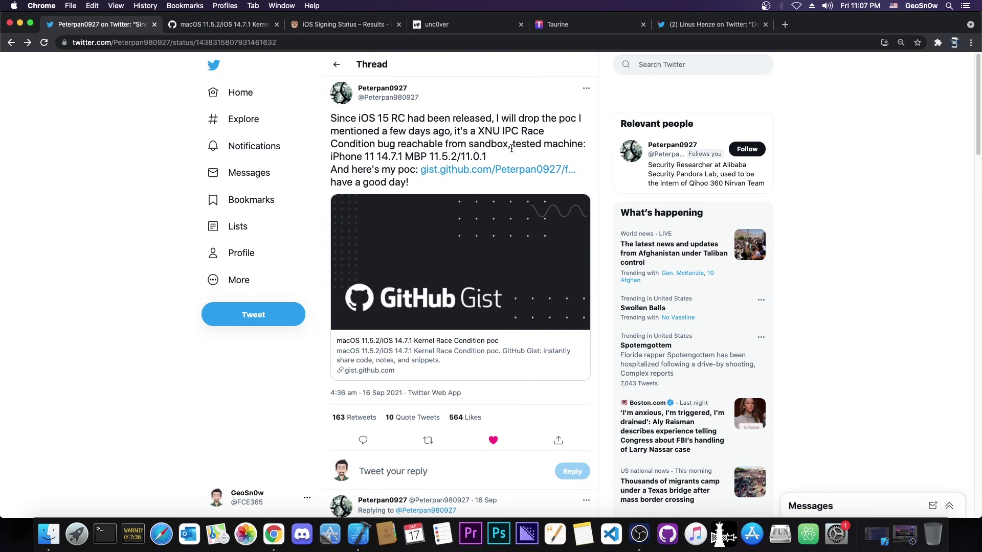
left_click(223, 24)
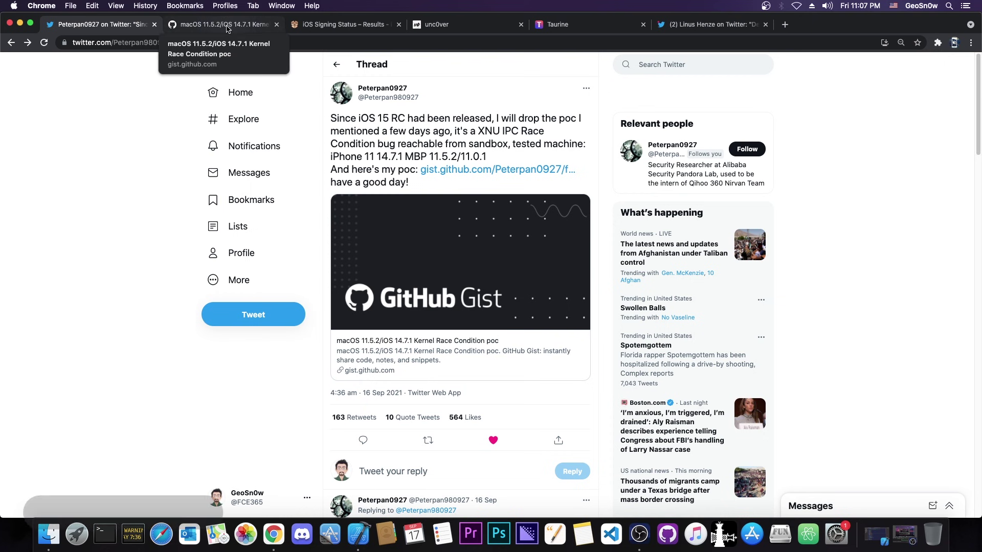
scroll(494, 287, "down", 5)
scroll(494, 287, "down", 1)
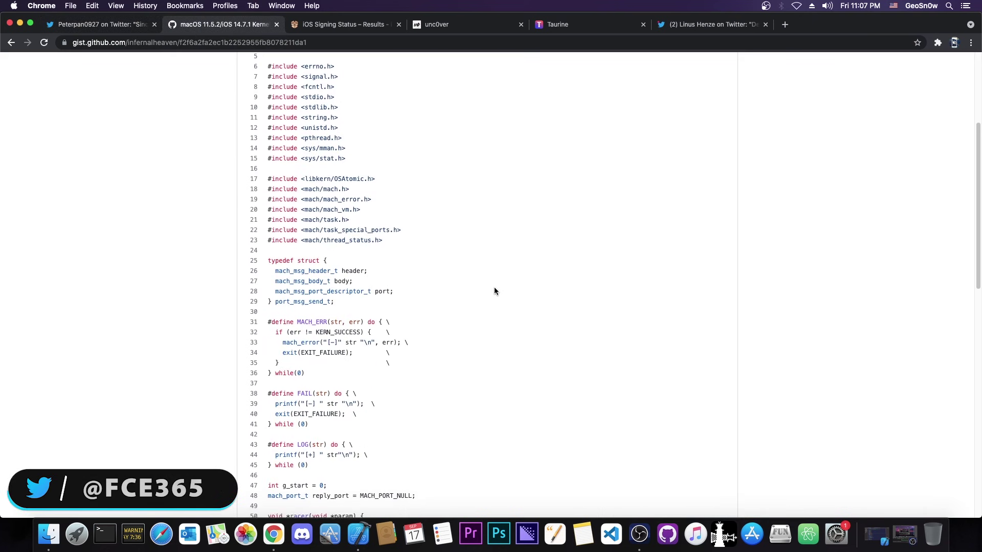
scroll(494, 288, "down", 2)
scroll(494, 287, "down", 8)
scroll(494, 291, "down", 5)
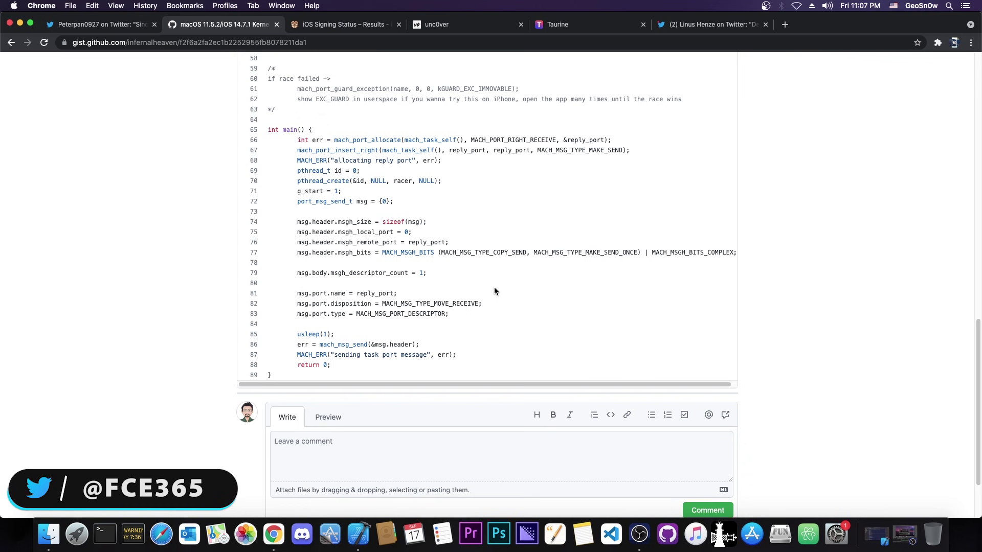
key("ctrl+shift+Tab")
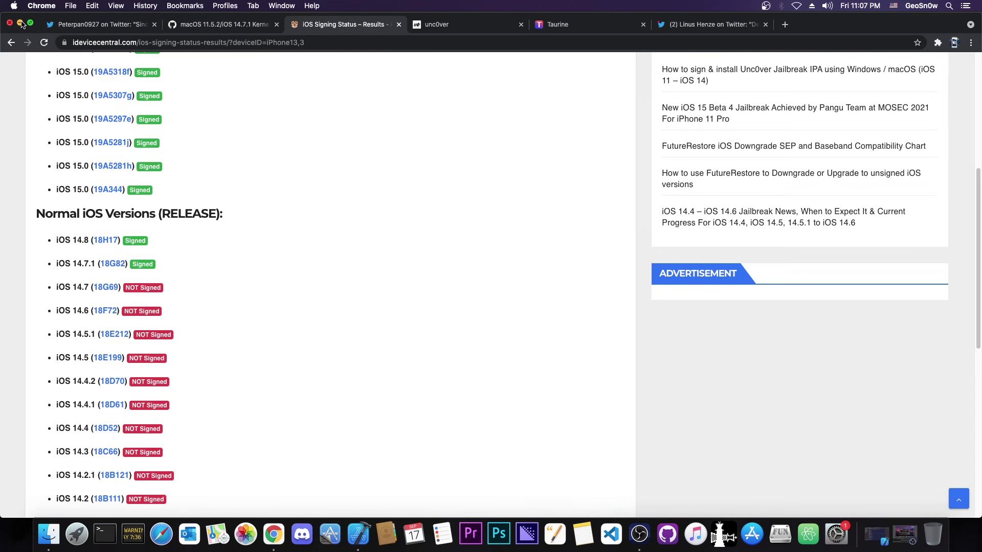
left_click(359, 25)
left_click(22, 25)
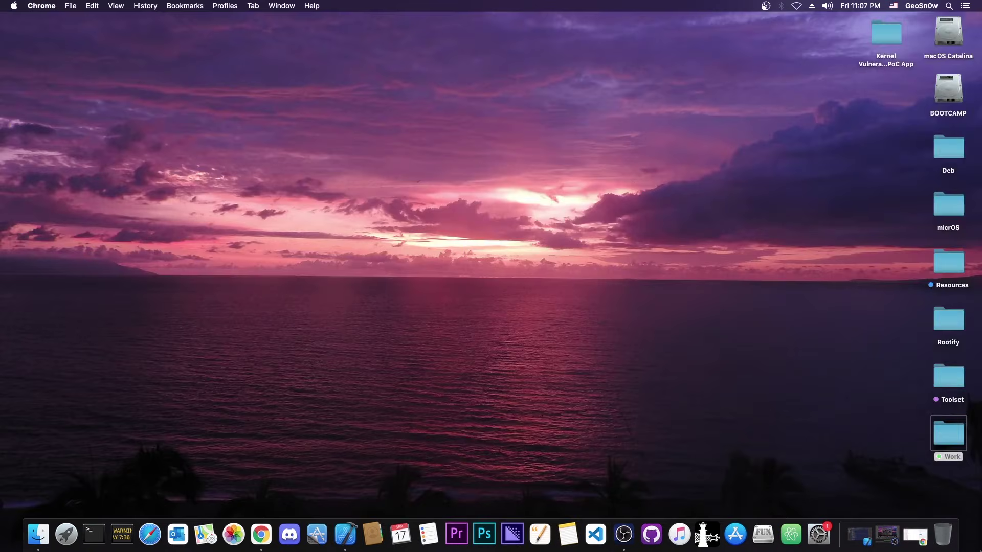
Restore Xcode and point out viewDidLoad's do_race_condition call in ViewController.m.
left_click(859, 535)
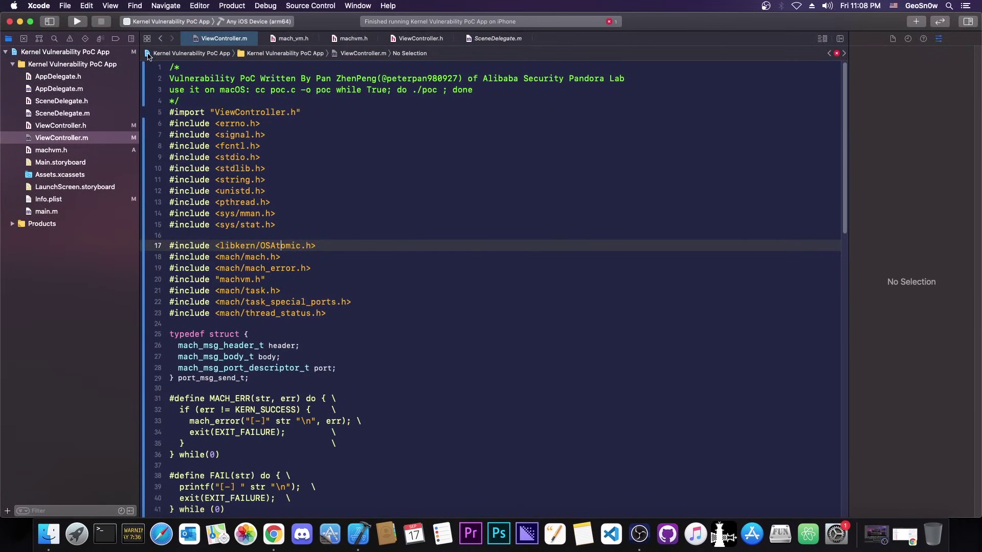
scroll(362, 168, "down", 2)
scroll(362, 168, "down", 5)
scroll(384, 200, "down", 10)
scroll(415, 238, "down", 2)
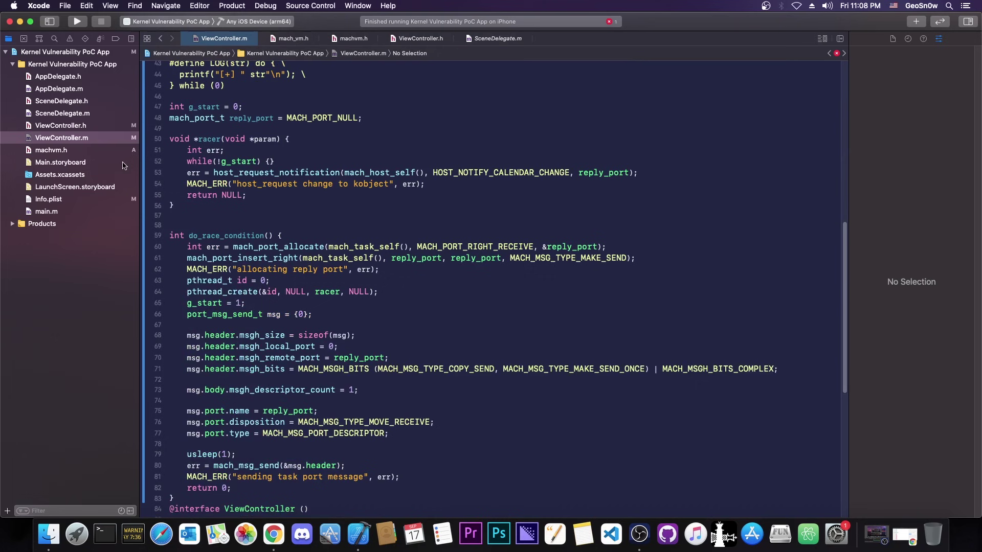
scroll(445, 276, "down", 8)
scroll(383, 299, "down", 3)
left_click(194, 351)
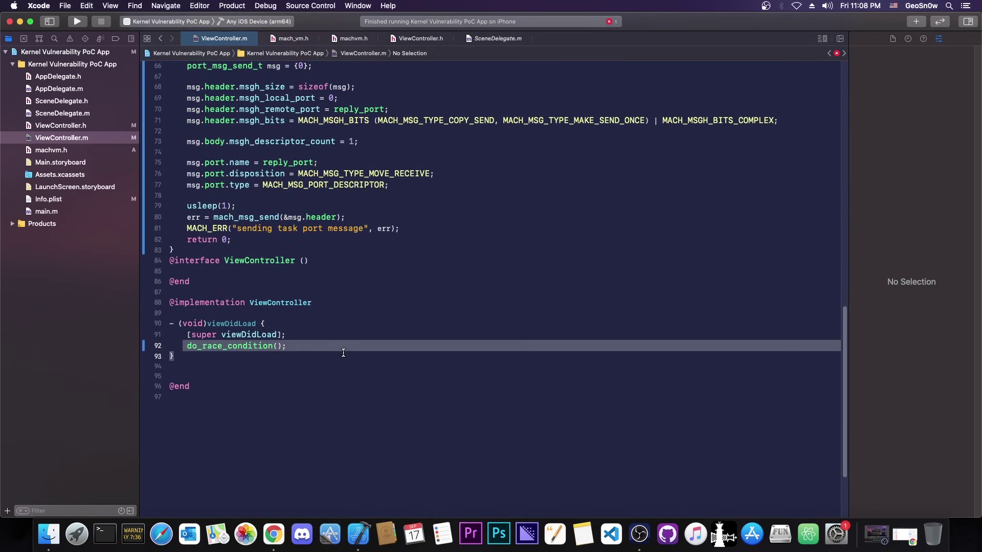
scroll(234, 238, "up", 6)
scroll(233, 238, "up", 5)
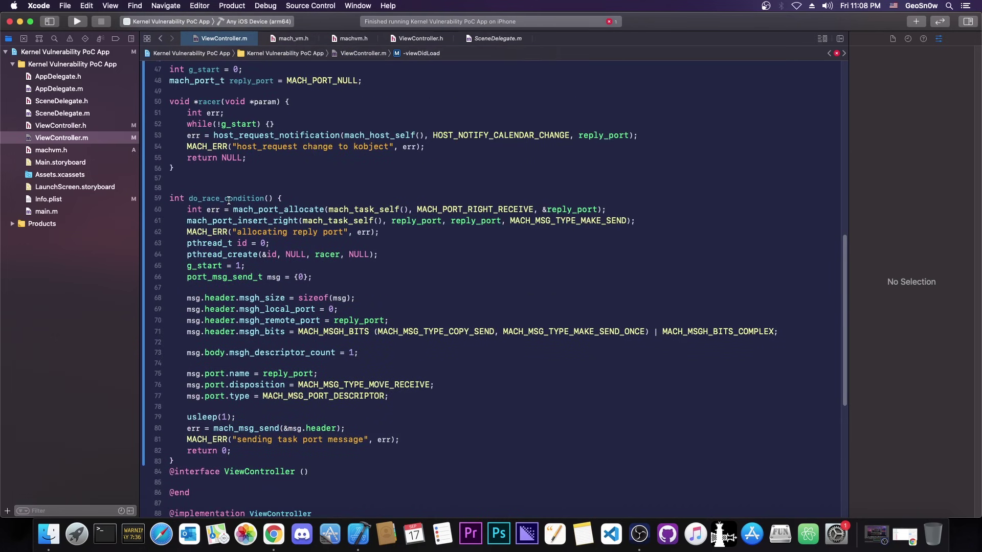
scroll(347, 227, "up", 3)
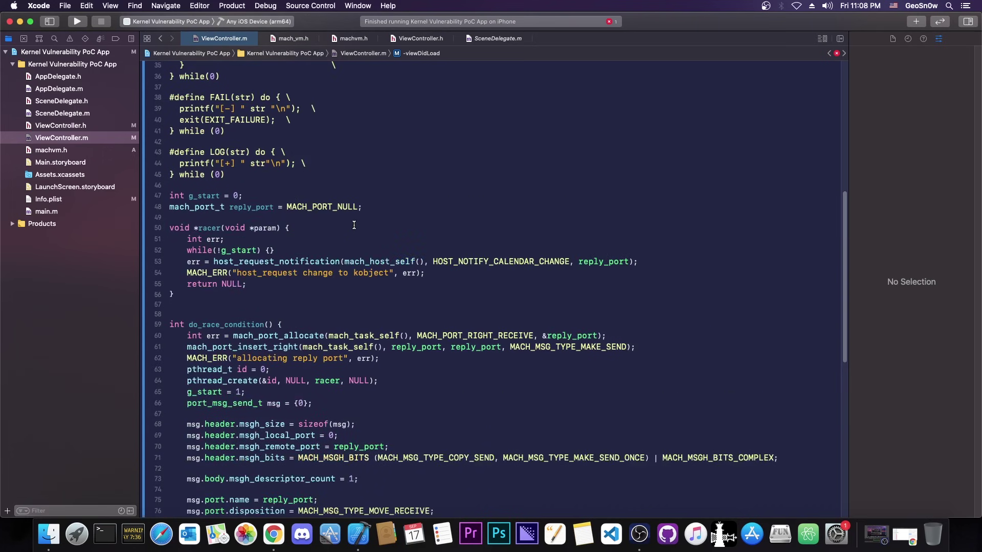
scroll(349, 226, "up", 3)
scroll(351, 226, "up", 5)
scroll(353, 224, "up", 1)
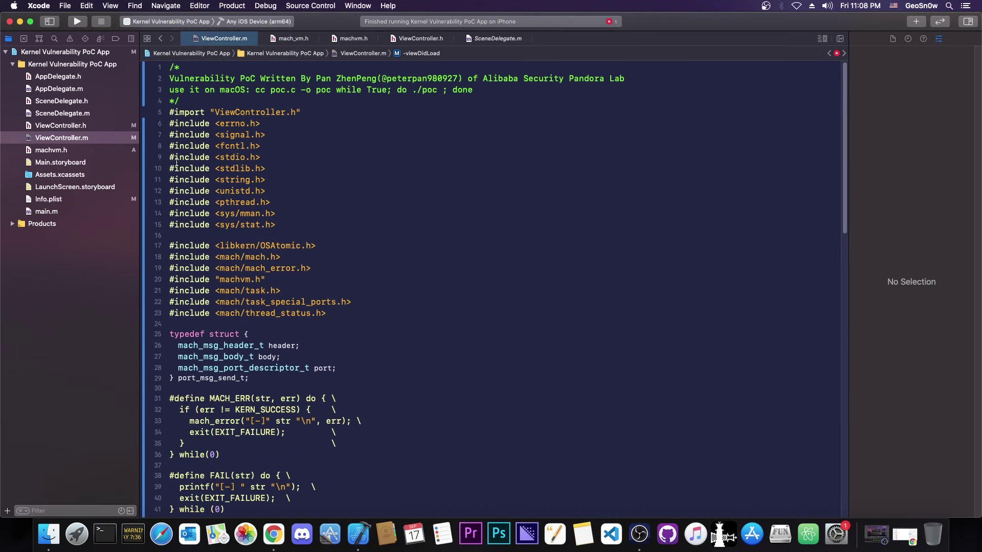
Skim machvm.h, return to ViewController.m, and minimize Xcode.
left_click(68, 151)
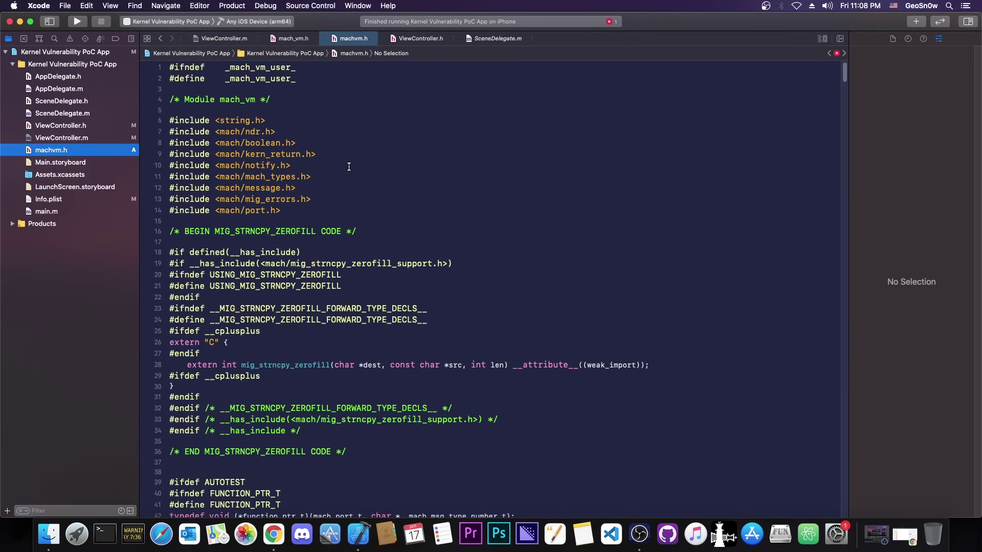
scroll(349, 167, "down", 10)
scroll(350, 167, "down", 4)
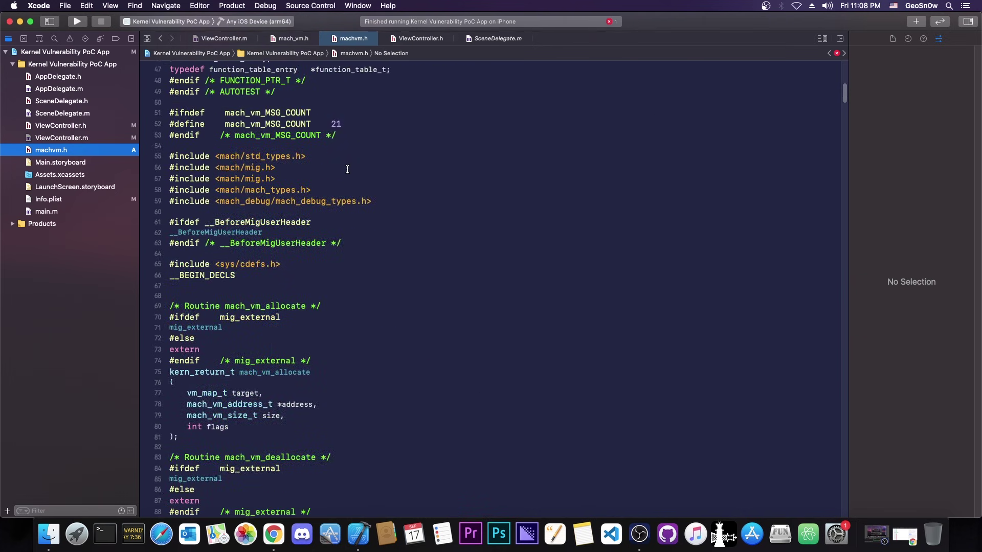
scroll(350, 166, "down", 5)
left_click(79, 140)
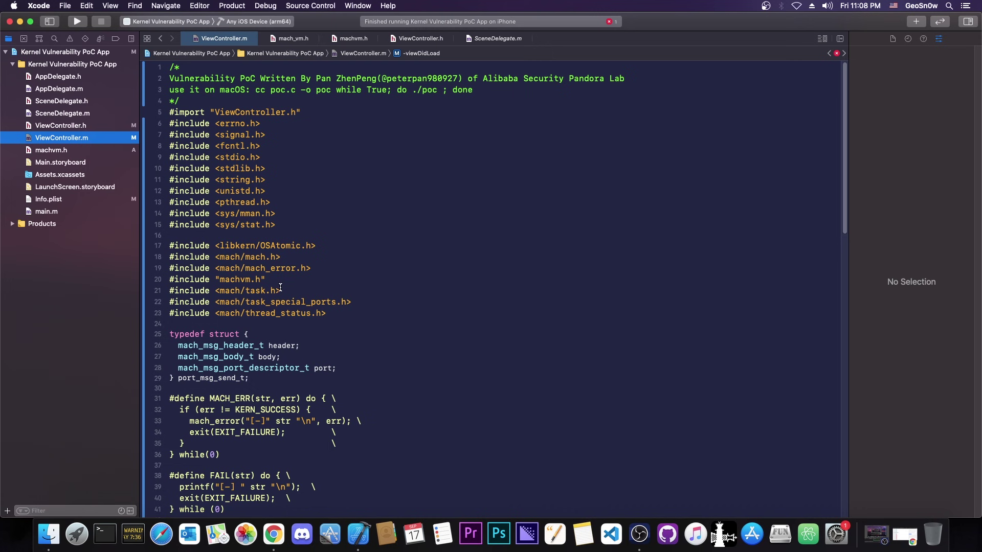
left_click(51, 150)
Restore Chrome, scroll the poc.c gist down to main(), and return to the PoC tweet.
left_click(10, 21)
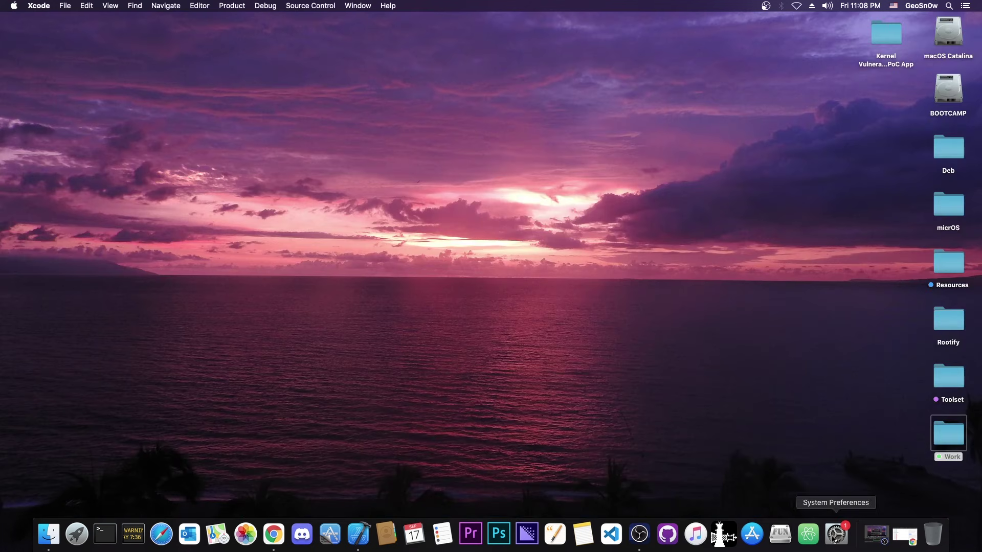
left_click(906, 534)
scroll(413, 222, "up", 5)
scroll(420, 226, "up", 5)
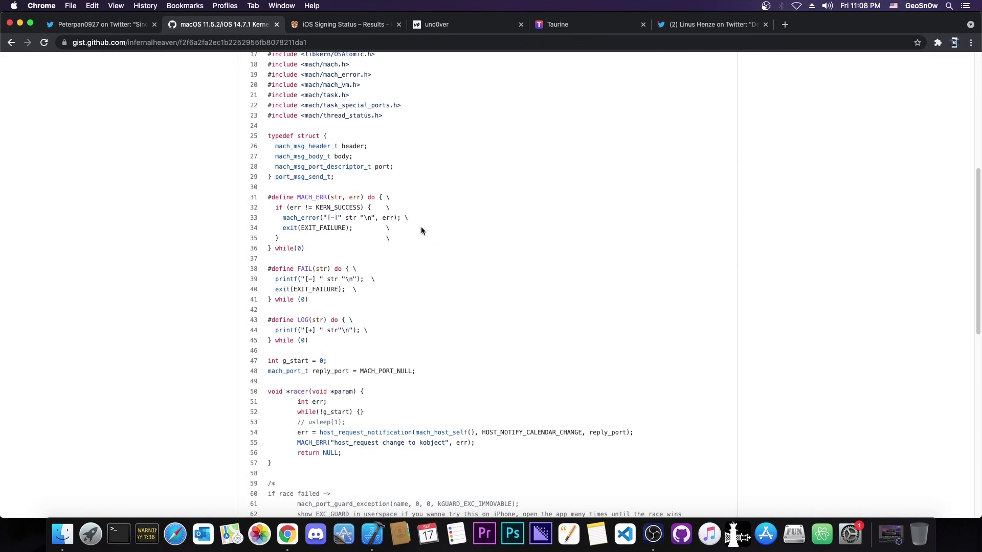
scroll(422, 226, "up", 5)
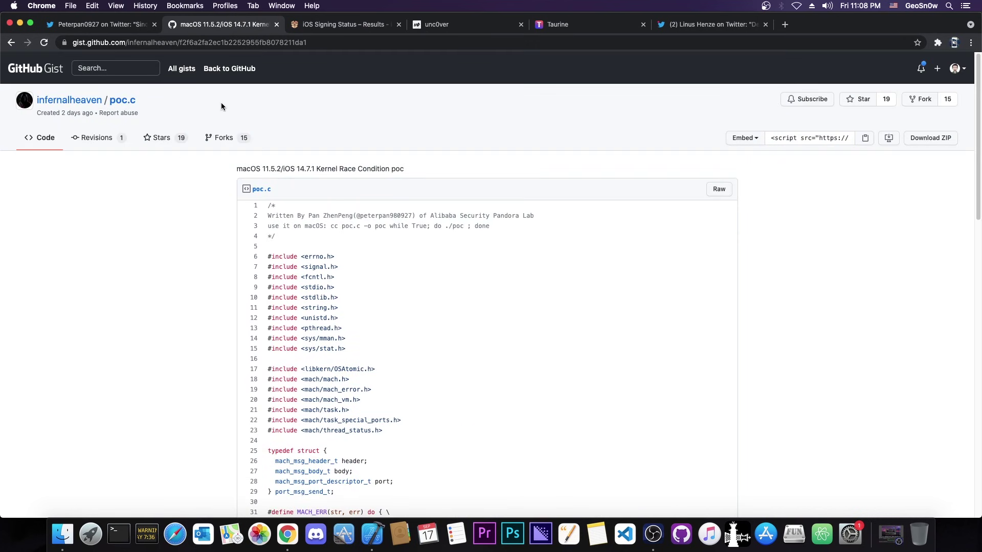
left_click_drag(220, 102, 39, 100)
left_click(182, 265)
scroll(479, 181, "down", 10)
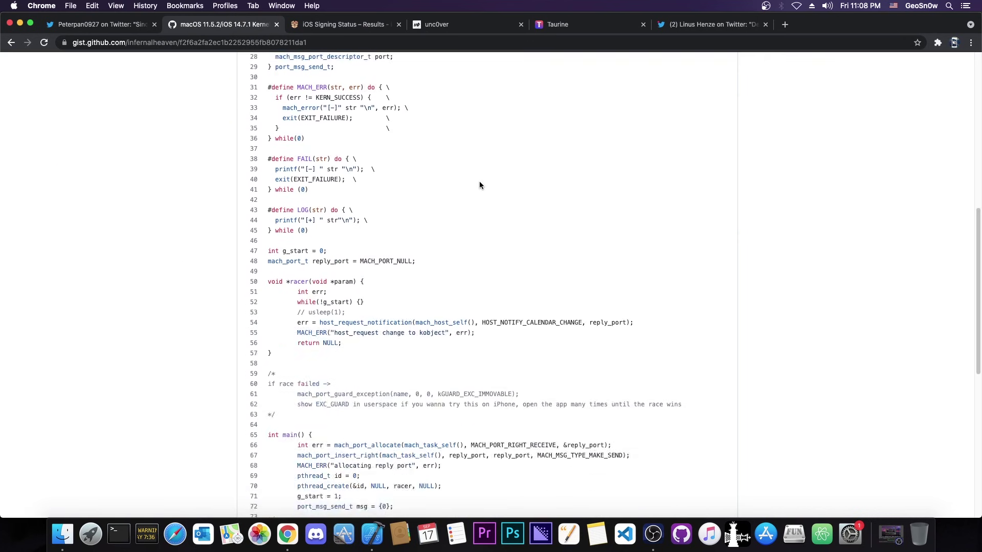
scroll(479, 181, "down", 2)
scroll(480, 181, "down", 1)
scroll(479, 181, "down", 2)
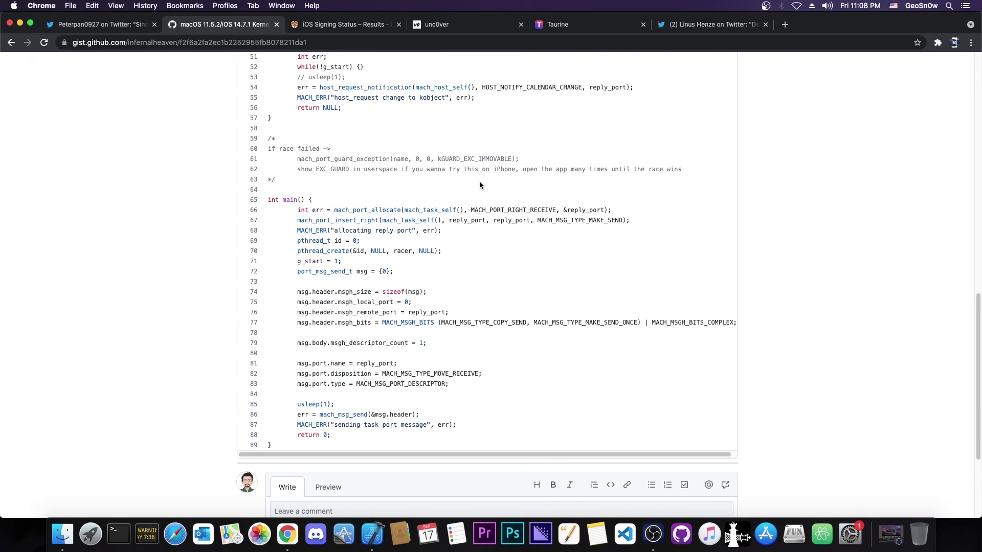
key("ctrl+shift+Tab")
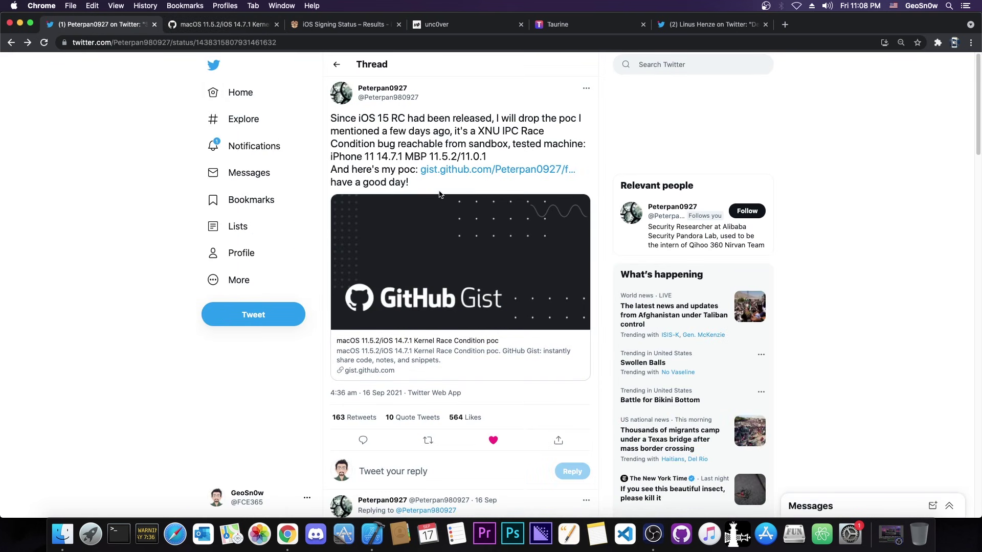
Visit the unc0ver and Taurine sites, the PoC tweet and poc.c gist, ending on signing status.
left_click(425, 25)
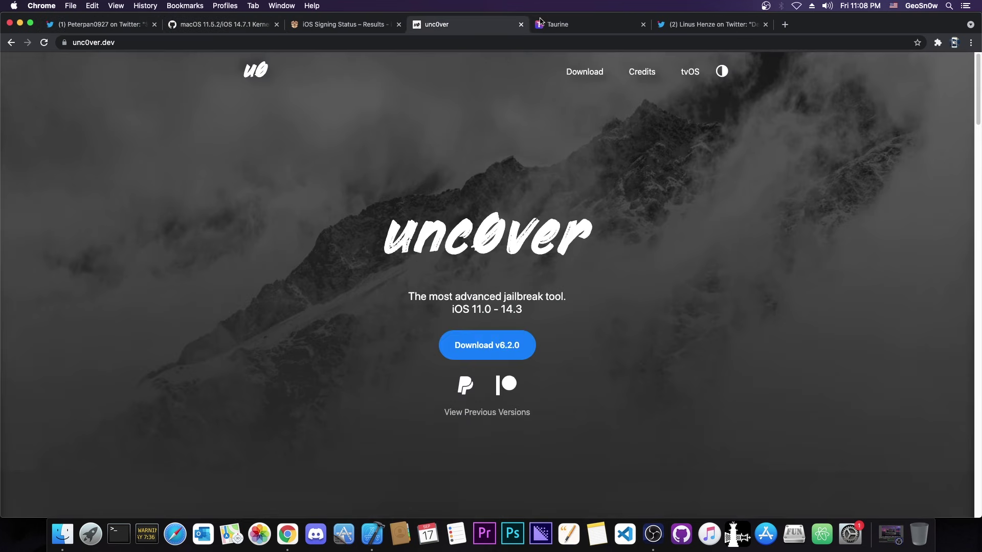
left_click(601, 30)
left_click(97, 24)
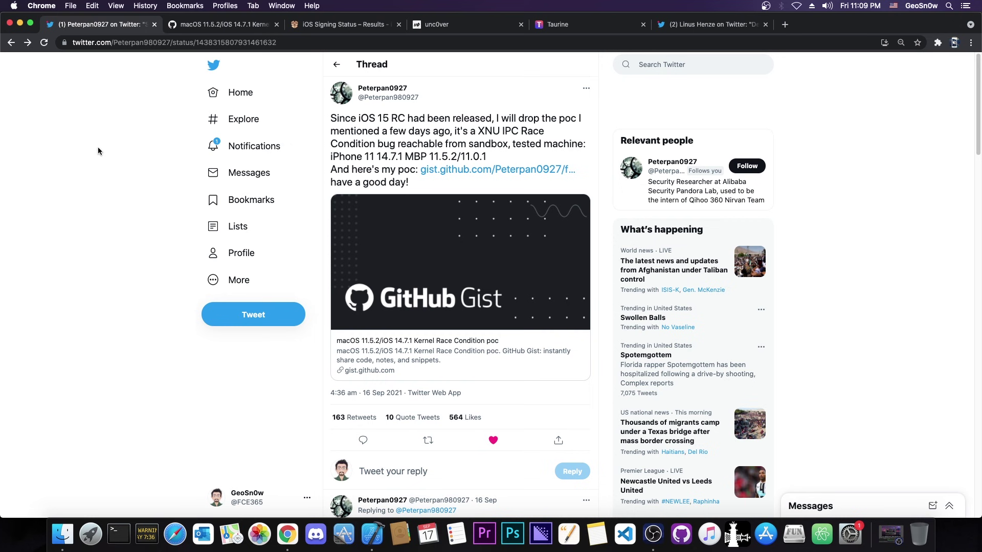
key("ctrl+Tab")
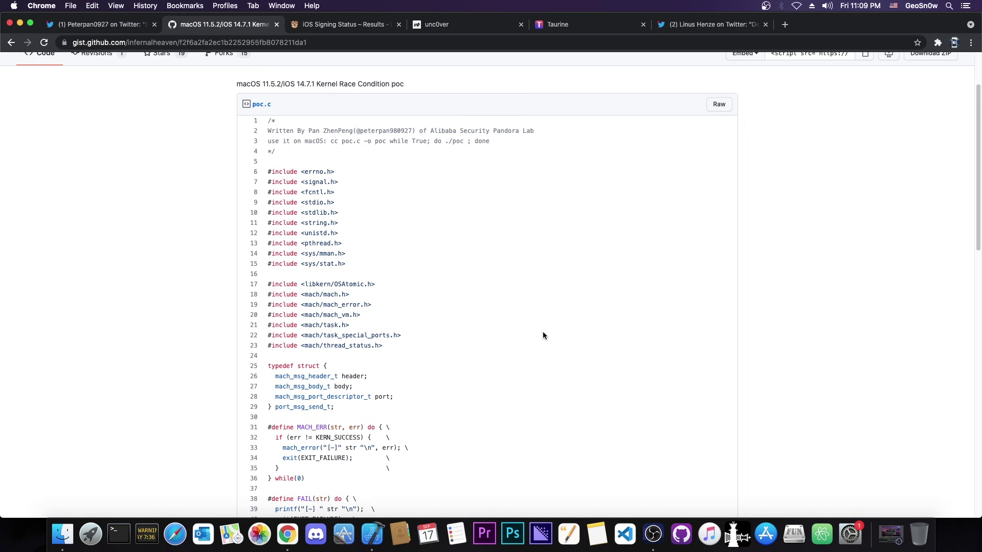
scroll(543, 336, "up", 2)
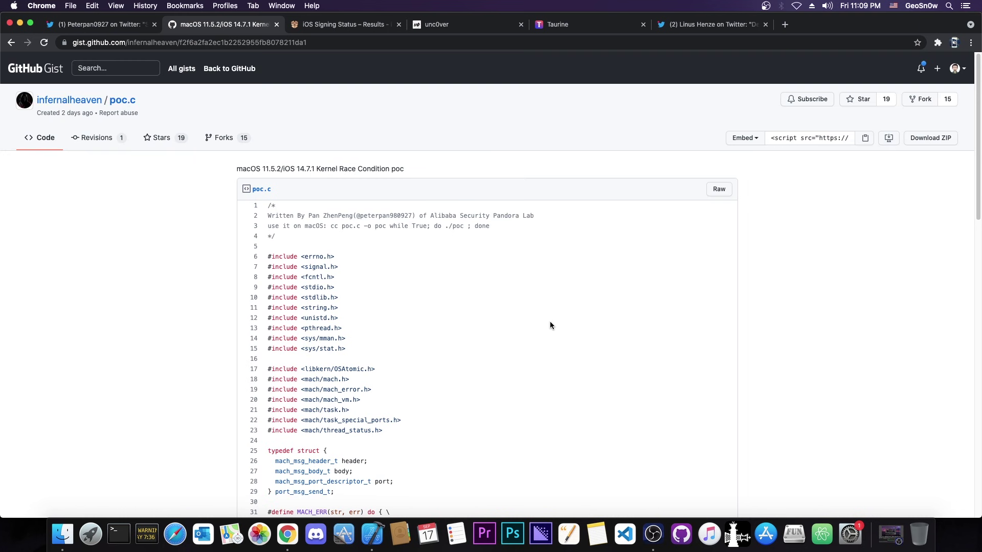
scroll(542, 322, "down", 5)
key("ctrl+shift+Tab")
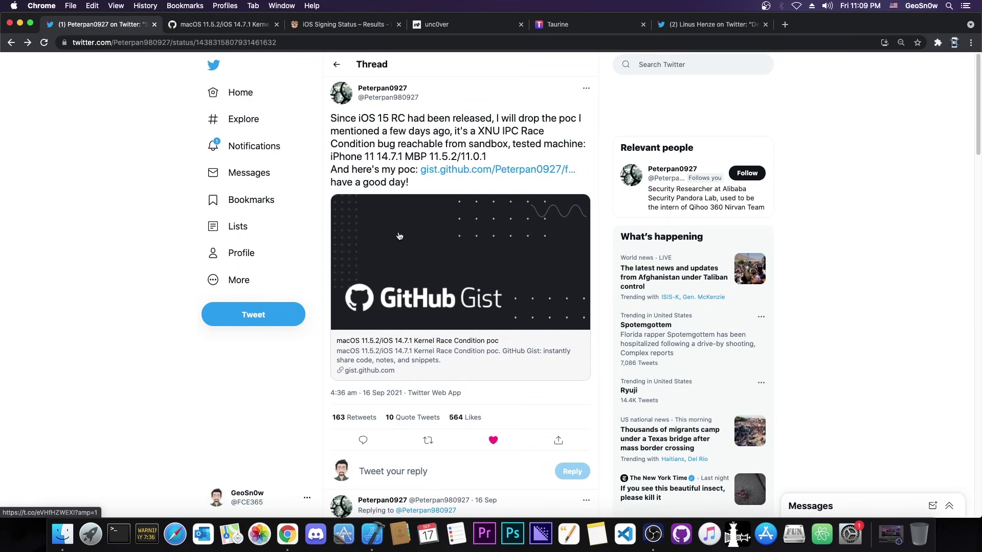
key("ctrl+Tab")
key("ctrl+Tab")
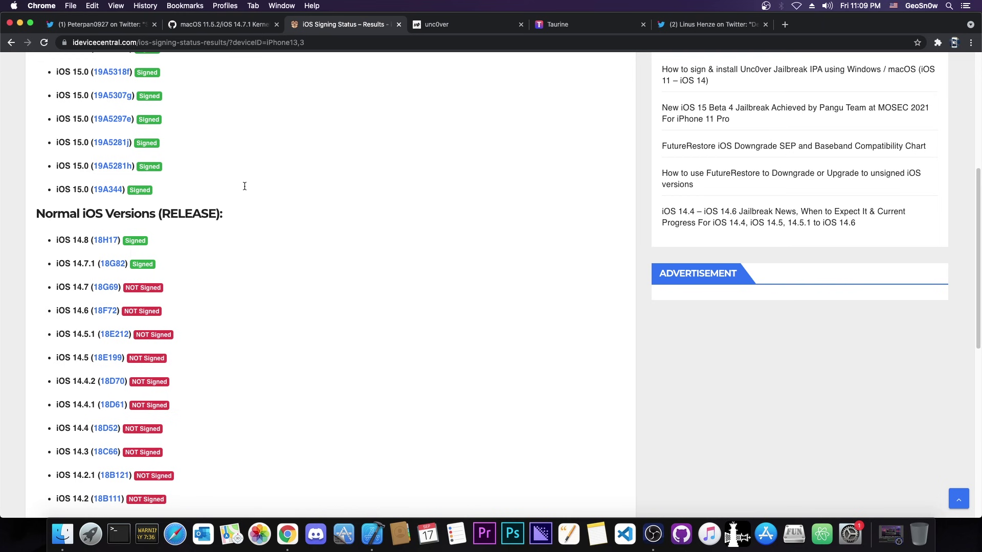
Pass through the unc0ver and Taurine sites to Linus Henze's CVE-2021-30740 demo tweet.
left_click(460, 26)
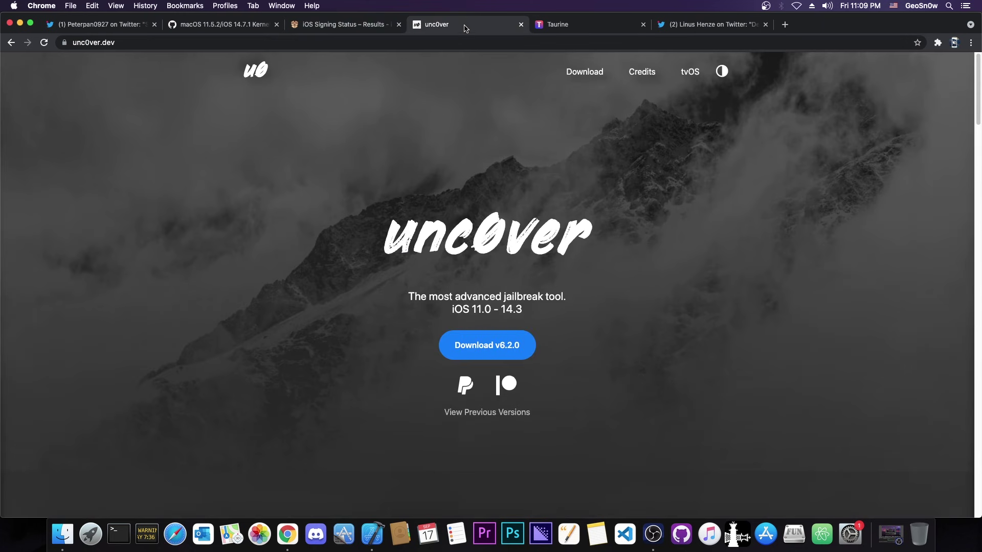
left_click(558, 29)
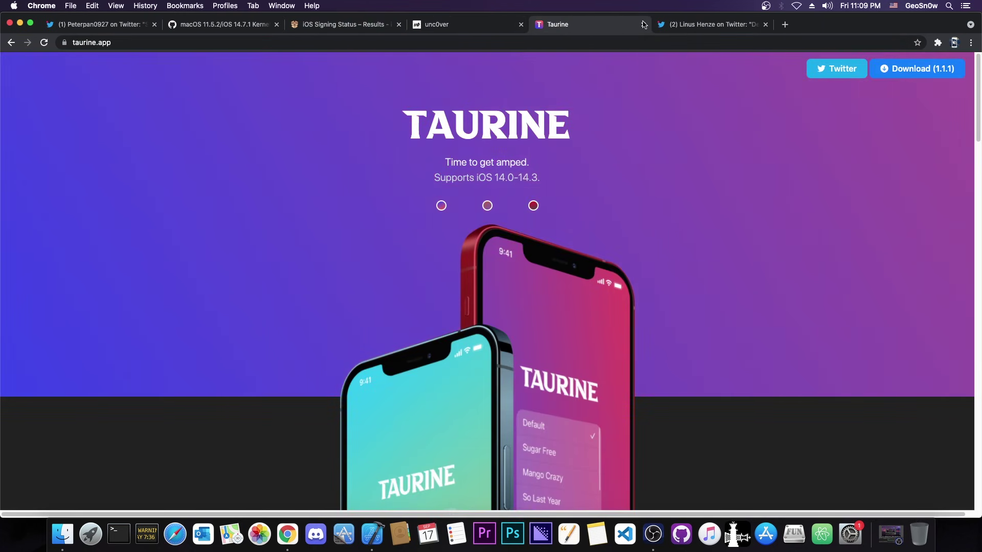
left_click(694, 27)
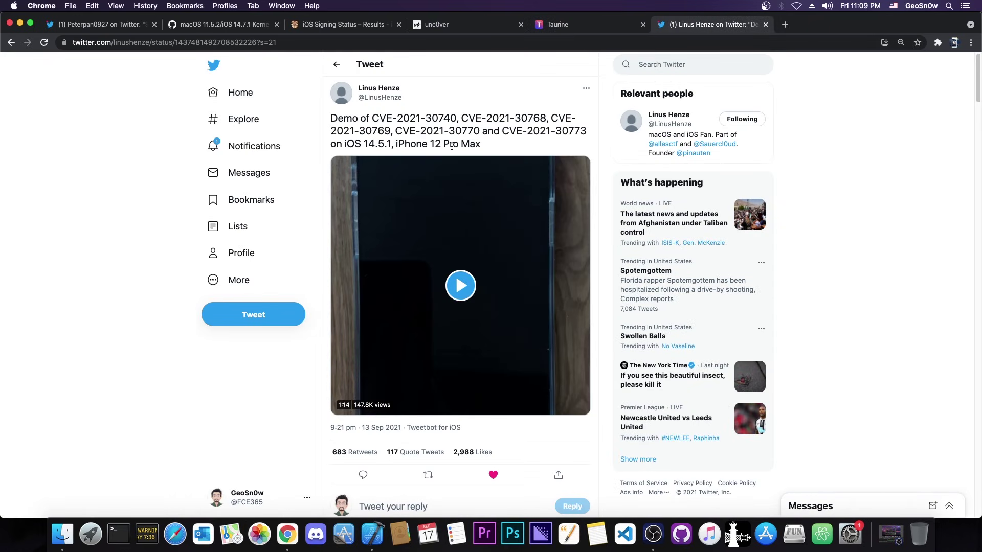
Play and pause the exploit demo video, switching between it and the Taurine site.
left_click(460, 286)
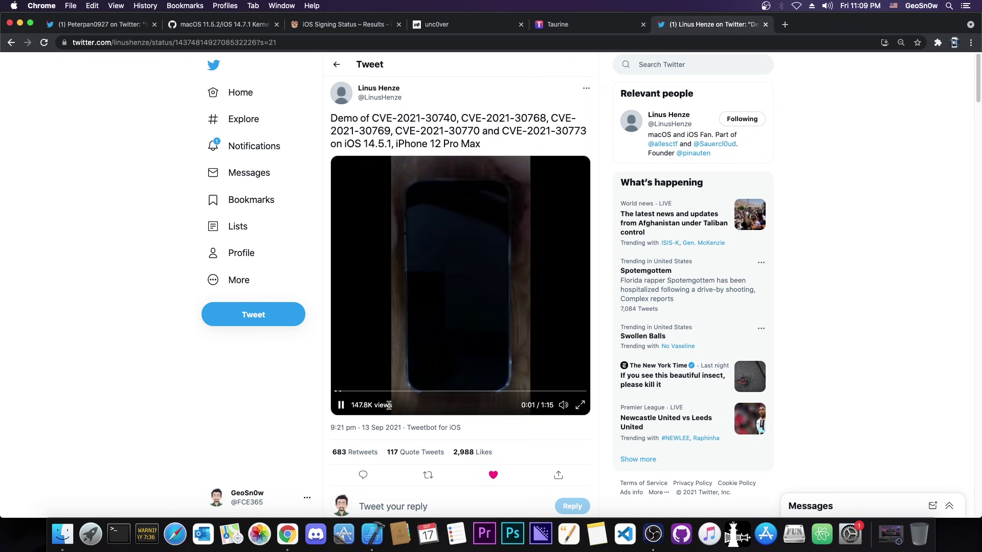
mouse_move(460, 285)
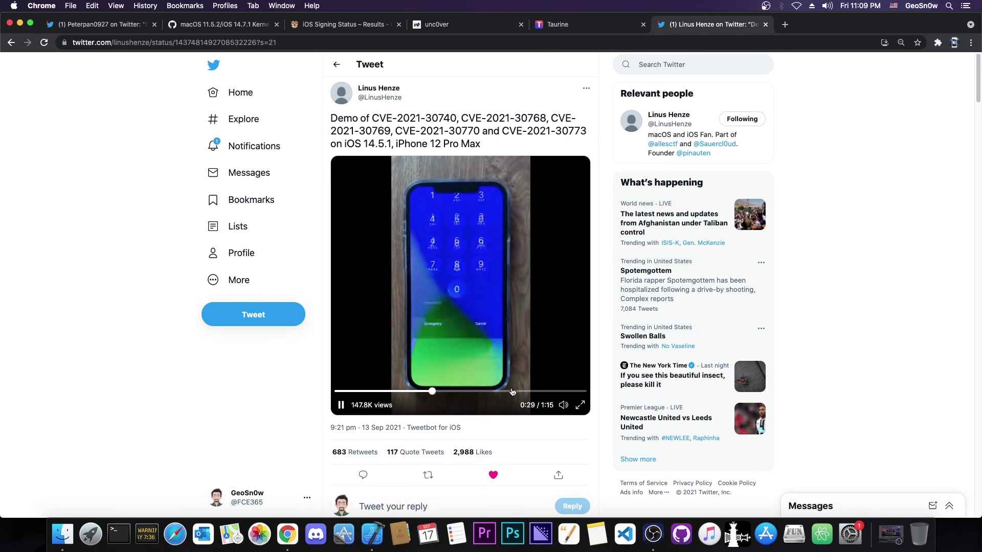
left_click(516, 334)
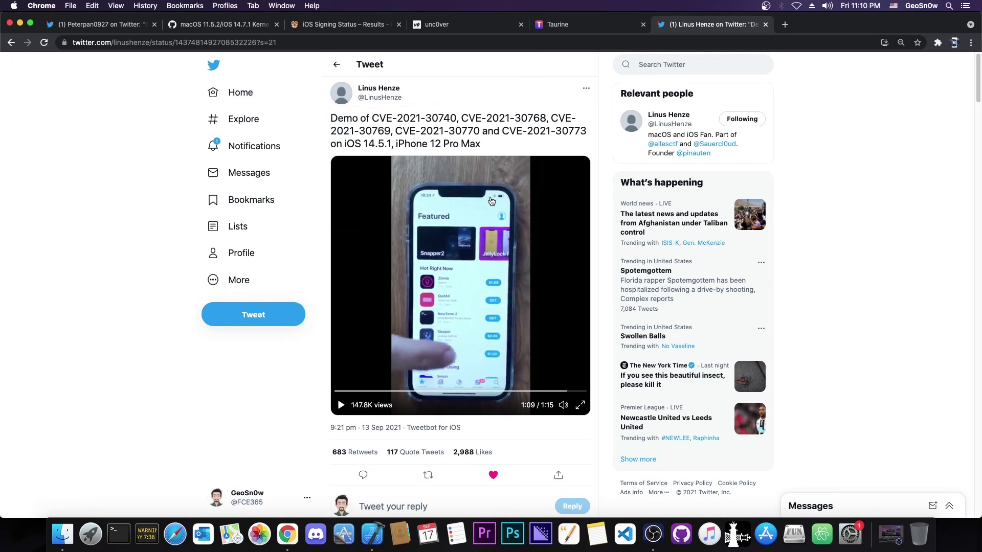
left_click(581, 25)
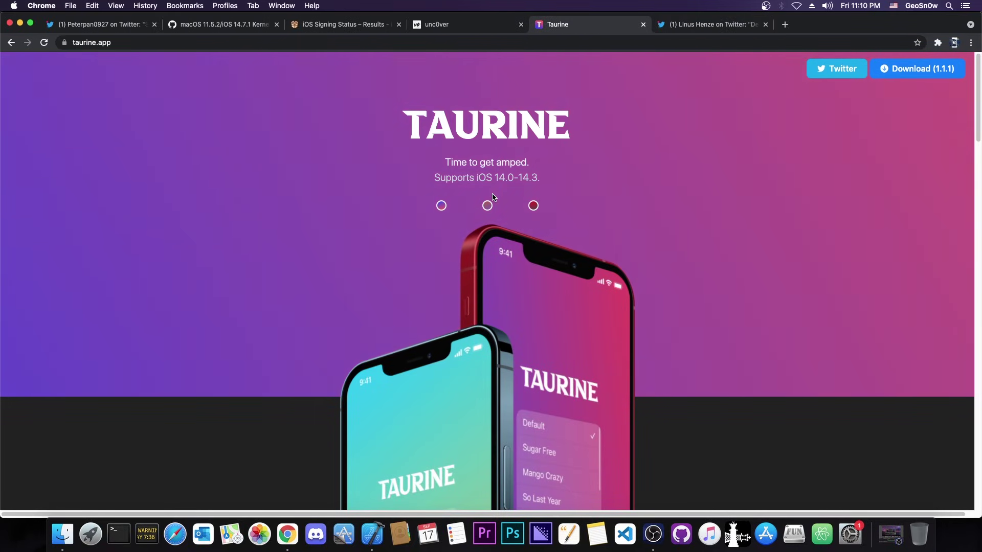
left_click(709, 24)
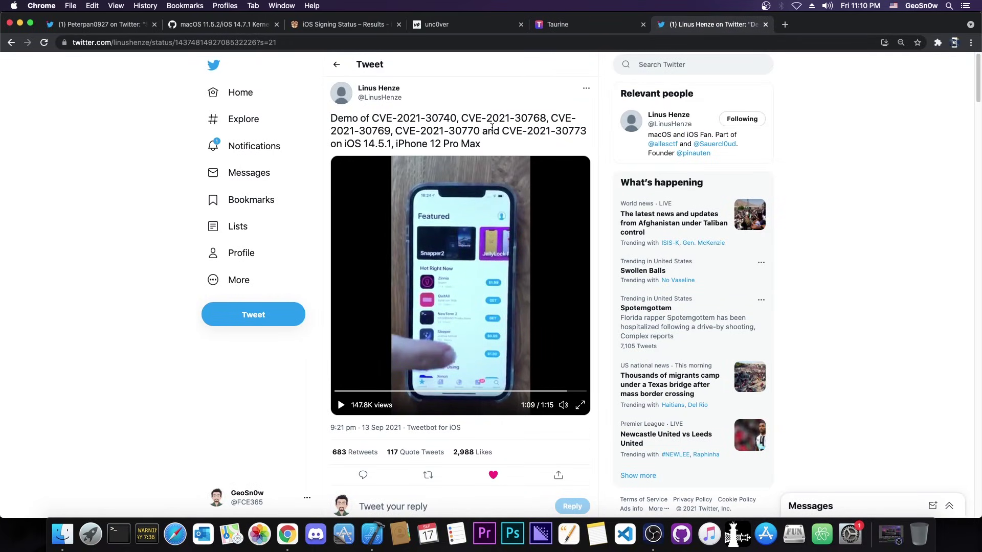
left_click(560, 25)
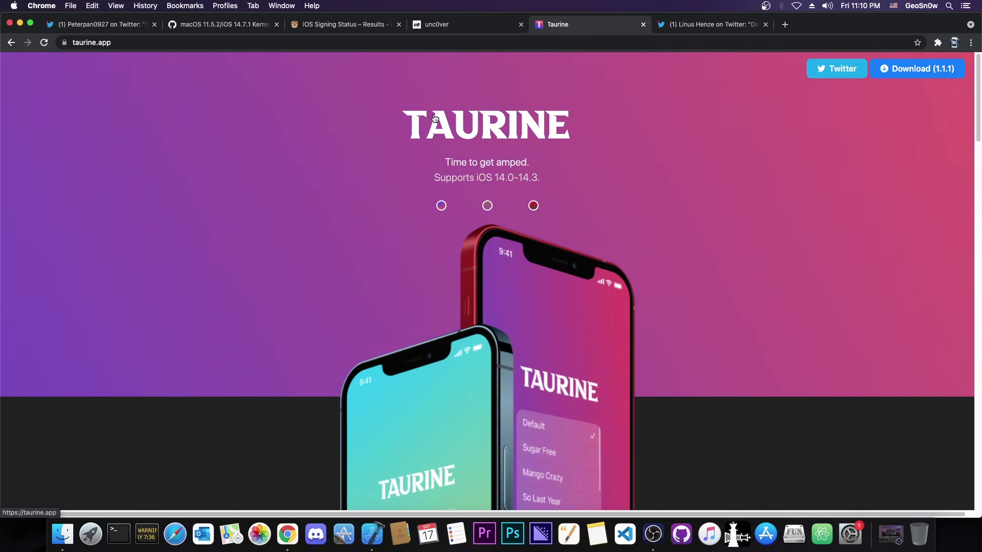
Revisit the PoC tweet and poc.c gist, then minimize Chrome to the desktop.
left_click(20, 24)
left_click(905, 534)
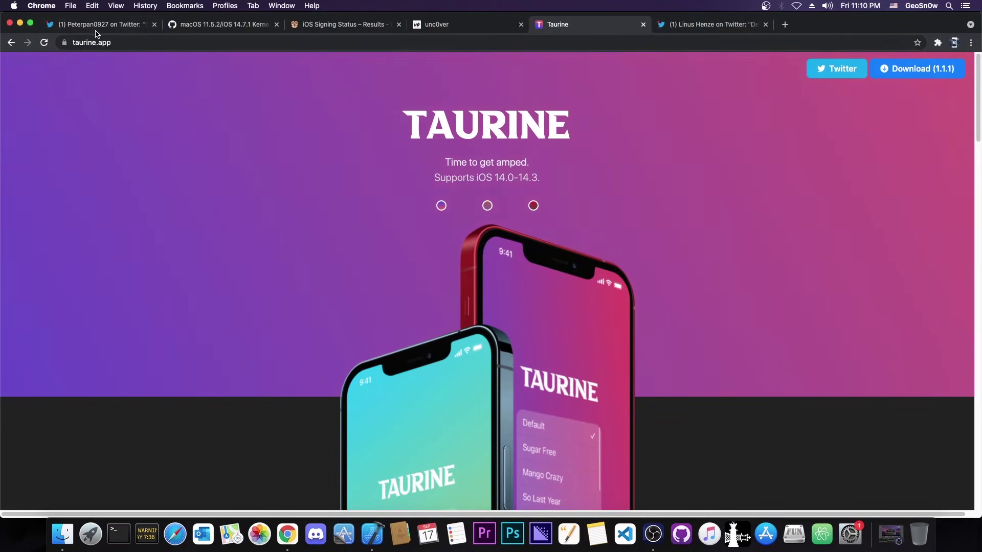
left_click(99, 25)
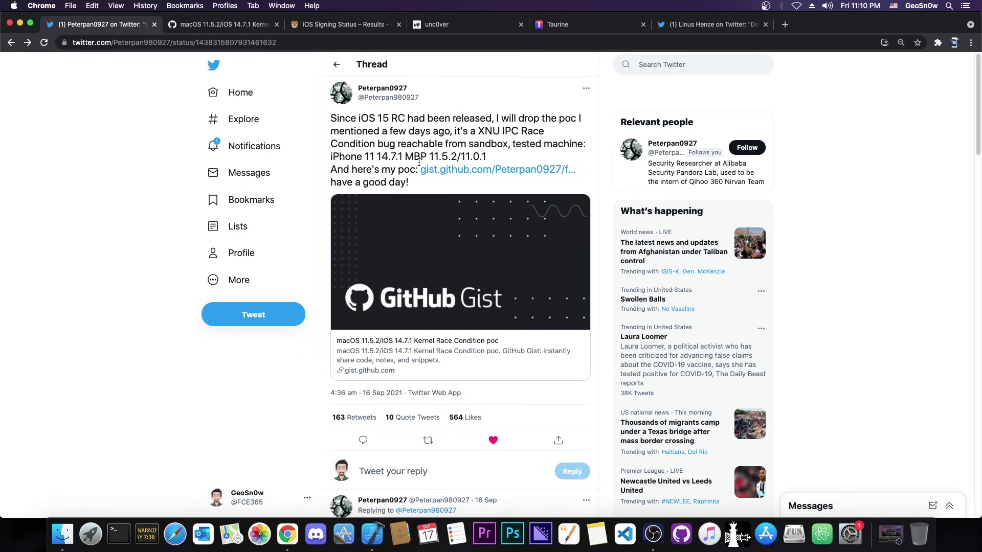
left_click(223, 25)
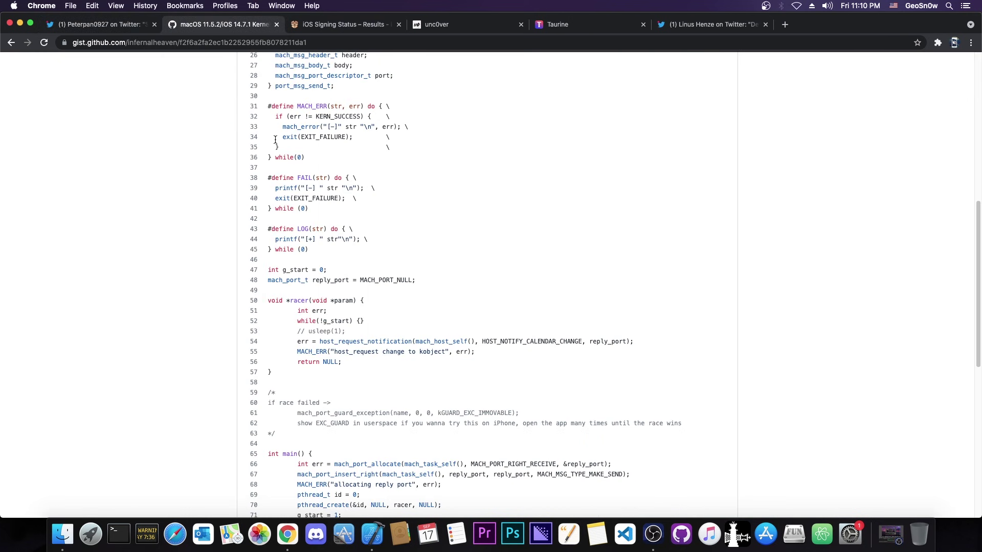
left_click(64, 30)
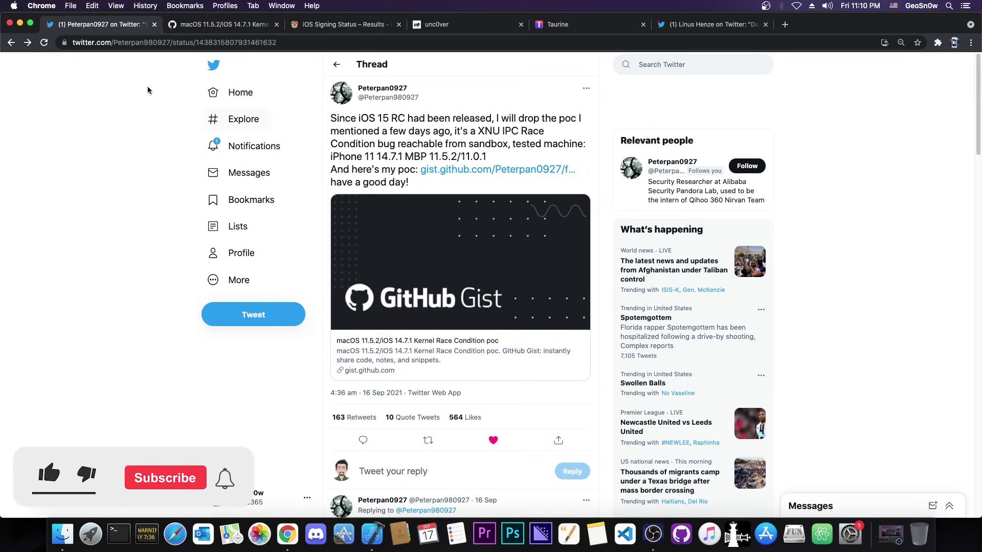
key("super+m")
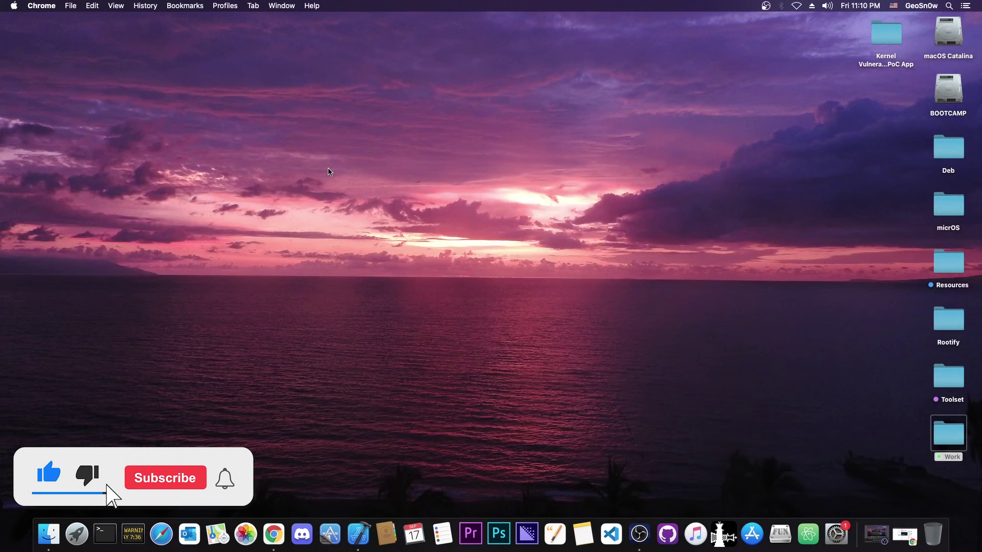